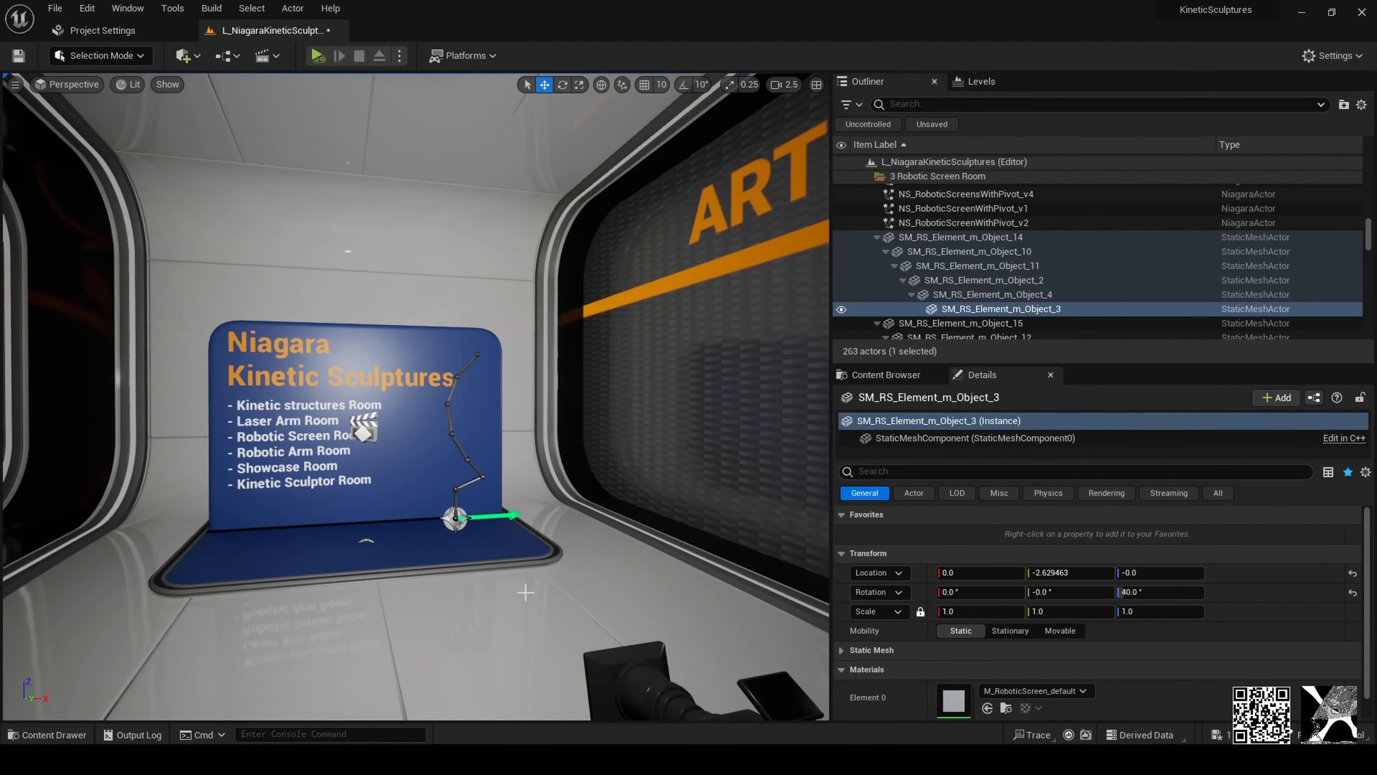
Step: Go to the Robotic Screens Static Mesh display and select the base of the robot with the tilted screen, SM_RS_Element_m_Object_14
mouse_move(557, 564)
right_mouse_down()
mouse_move(542, 562)
mouse_move(583, 585)
mouse_move(705, 581)
mouse_move(699, 565)
mouse_move(640, 567)
mouse_move(672, 558)
mouse_move(504, 559)
mouse_move(669, 554)
mouse_move(490, 559)
mouse_move(564, 569)
mouse_move(504, 584)
right_mouse_up()
key("w")
key("s")
key("w")
key("w")
scroll(509, 559, "up", 1)
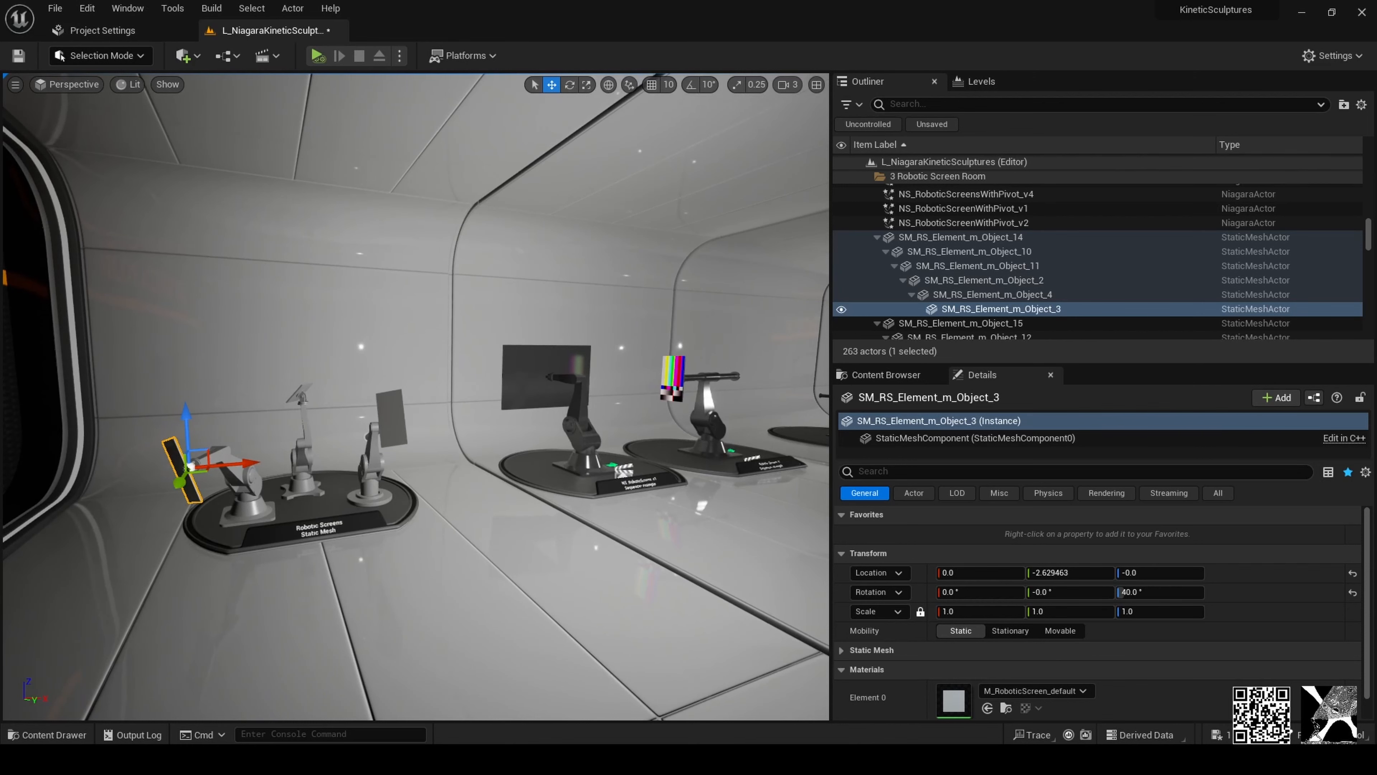
right_click_drag(297, 494, 441, 524)
left_click(474, 512)
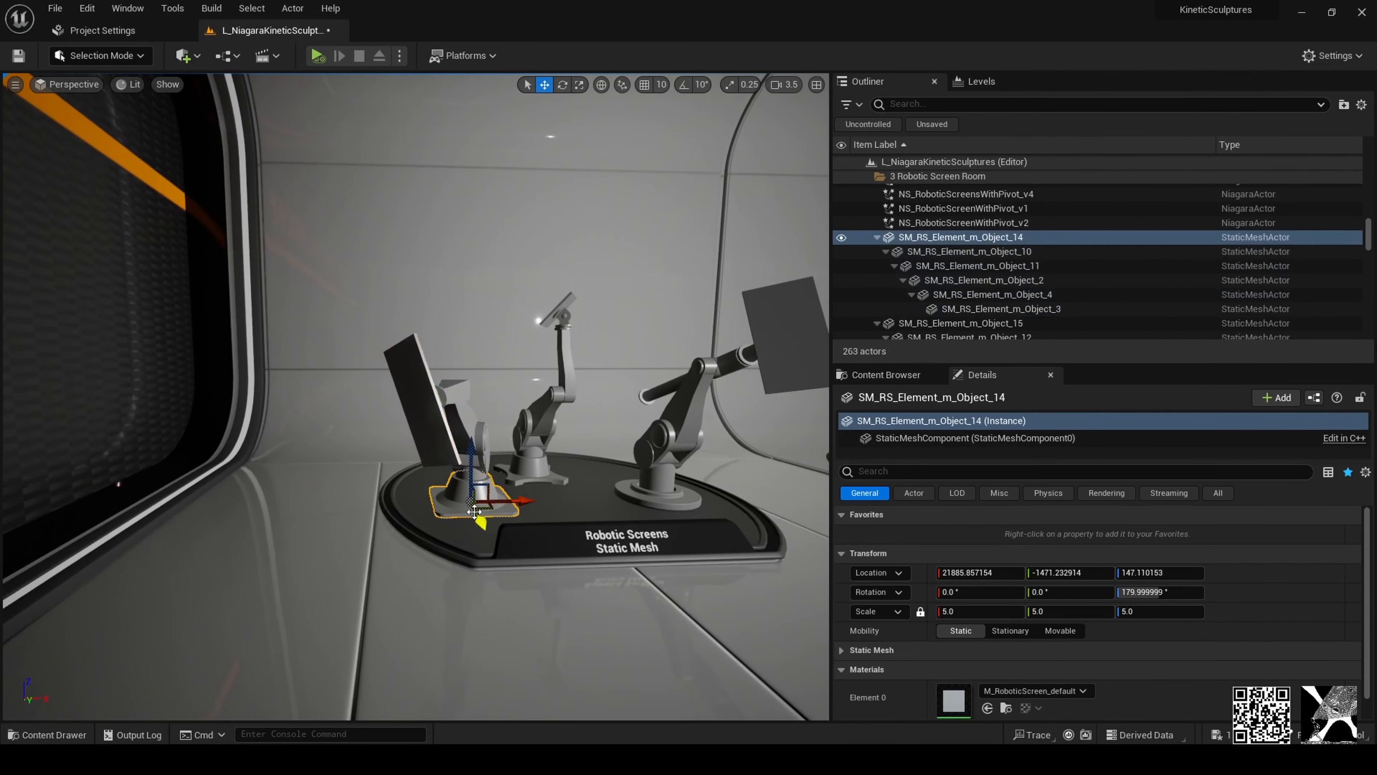
Step: Inspect the long upper arm element SM_RS_Element_m_Object_20 on another static mesh robot, undoing any stray selection of the room
left_click(674, 384)
right_click_drag(674, 384, 415, 501)
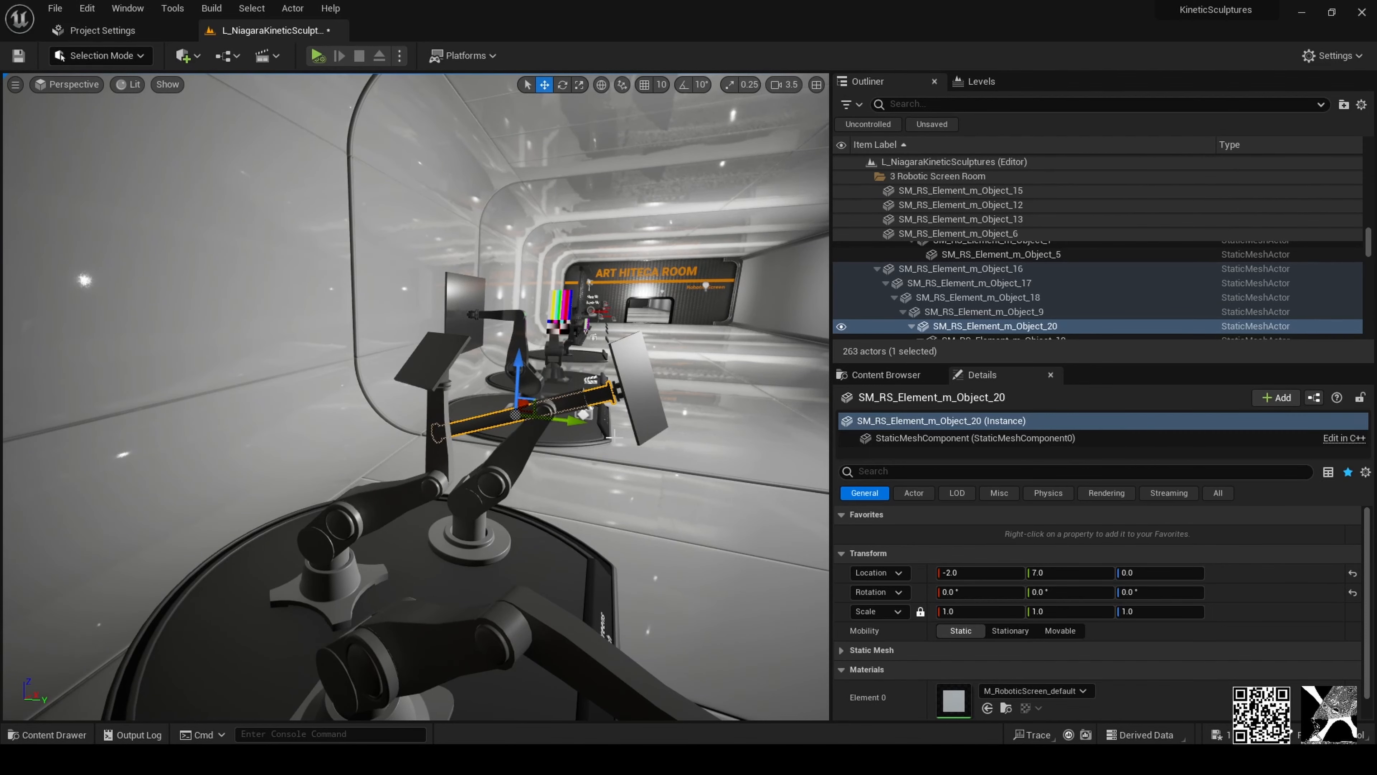
right_click_drag(607, 423, 568, 464)
left_click(534, 467)
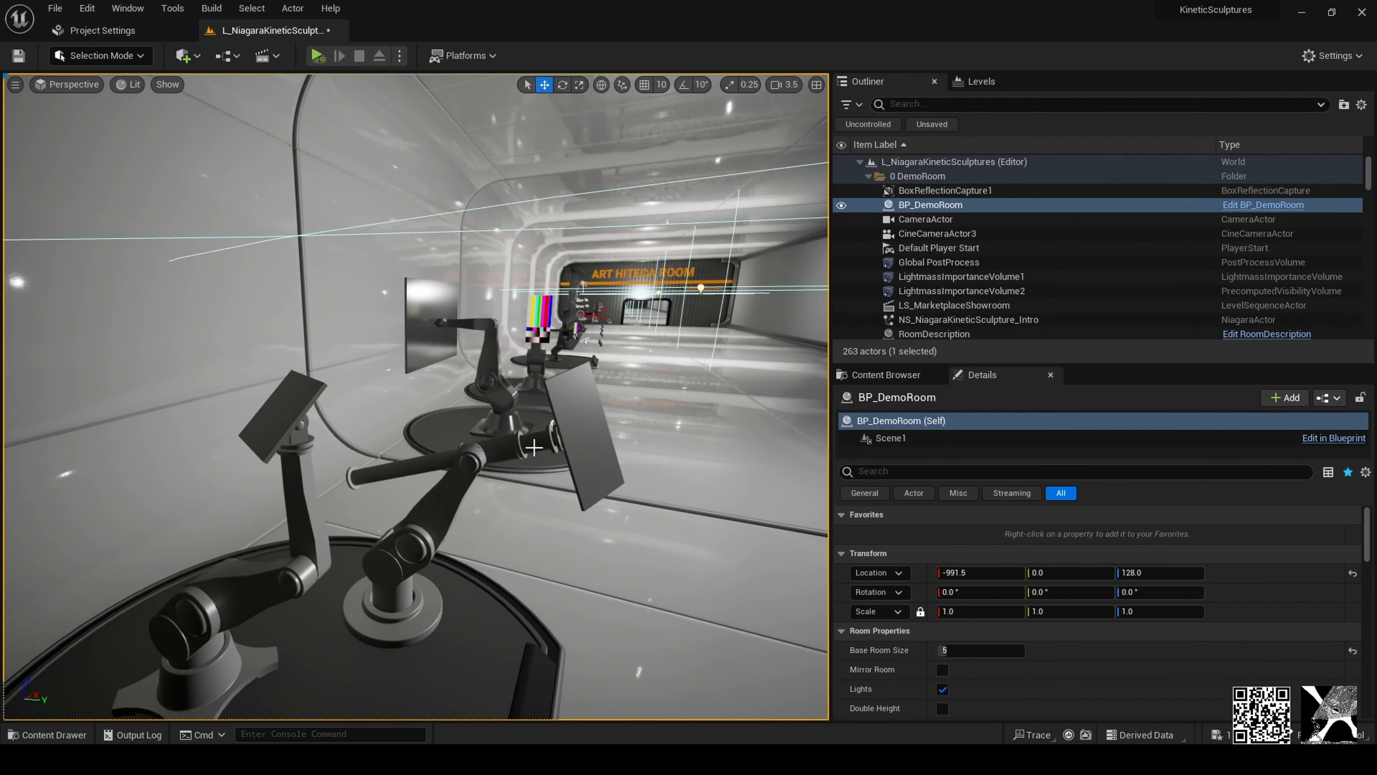
key("ctrl+z")
Step: Open the LS_RoboticScreen_demo level sequence from the NS_RoboticScreen_v1 stand and dock the Sequencer in a short area below the viewport
right_click_drag(559, 495, 356, 536)
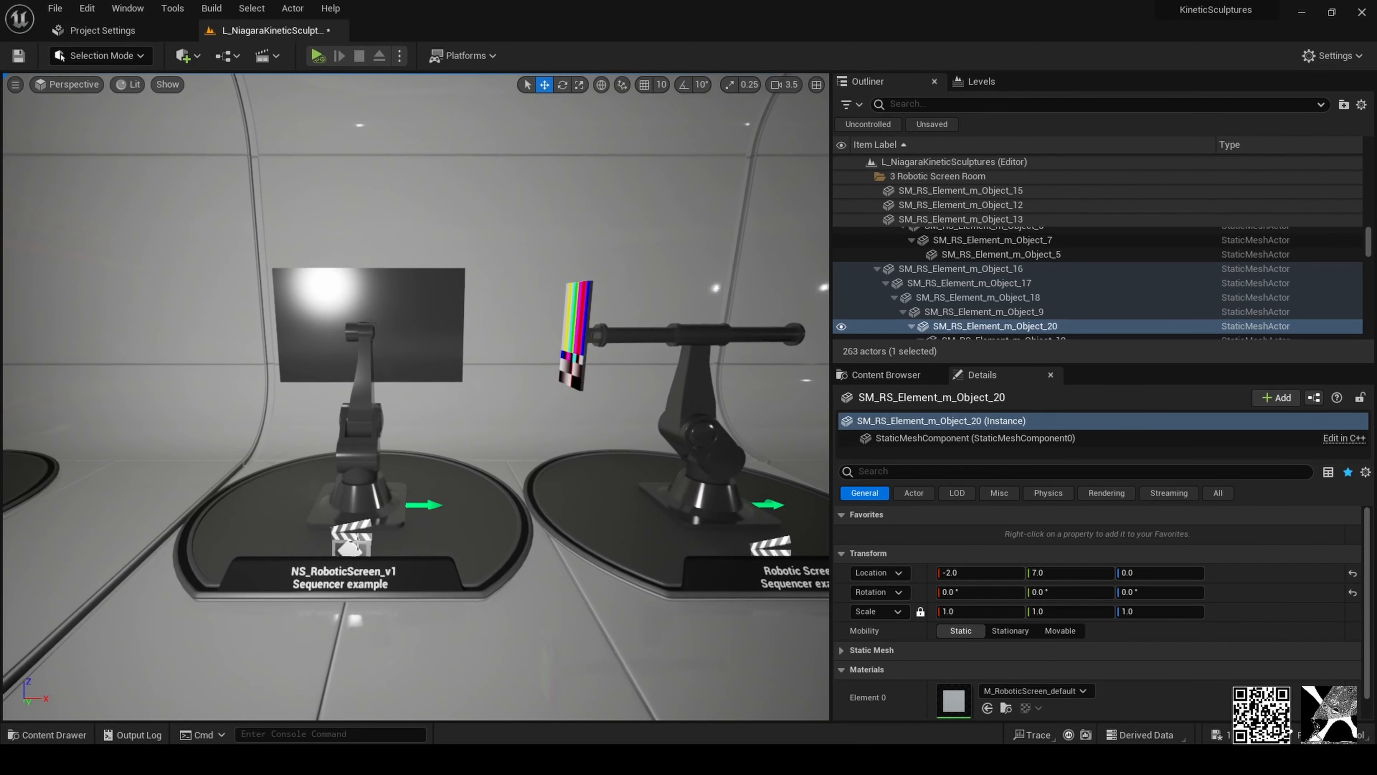
left_click(356, 540)
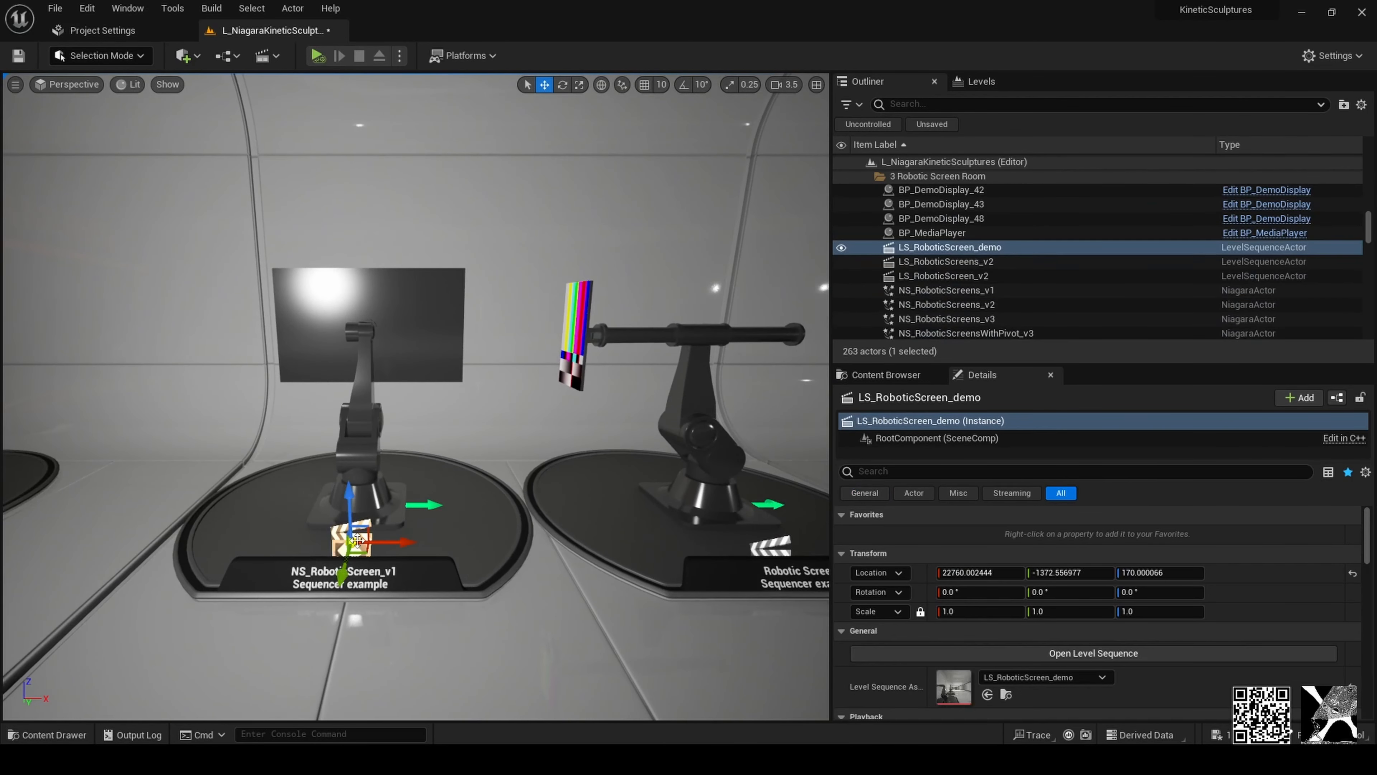
double_click(963, 688)
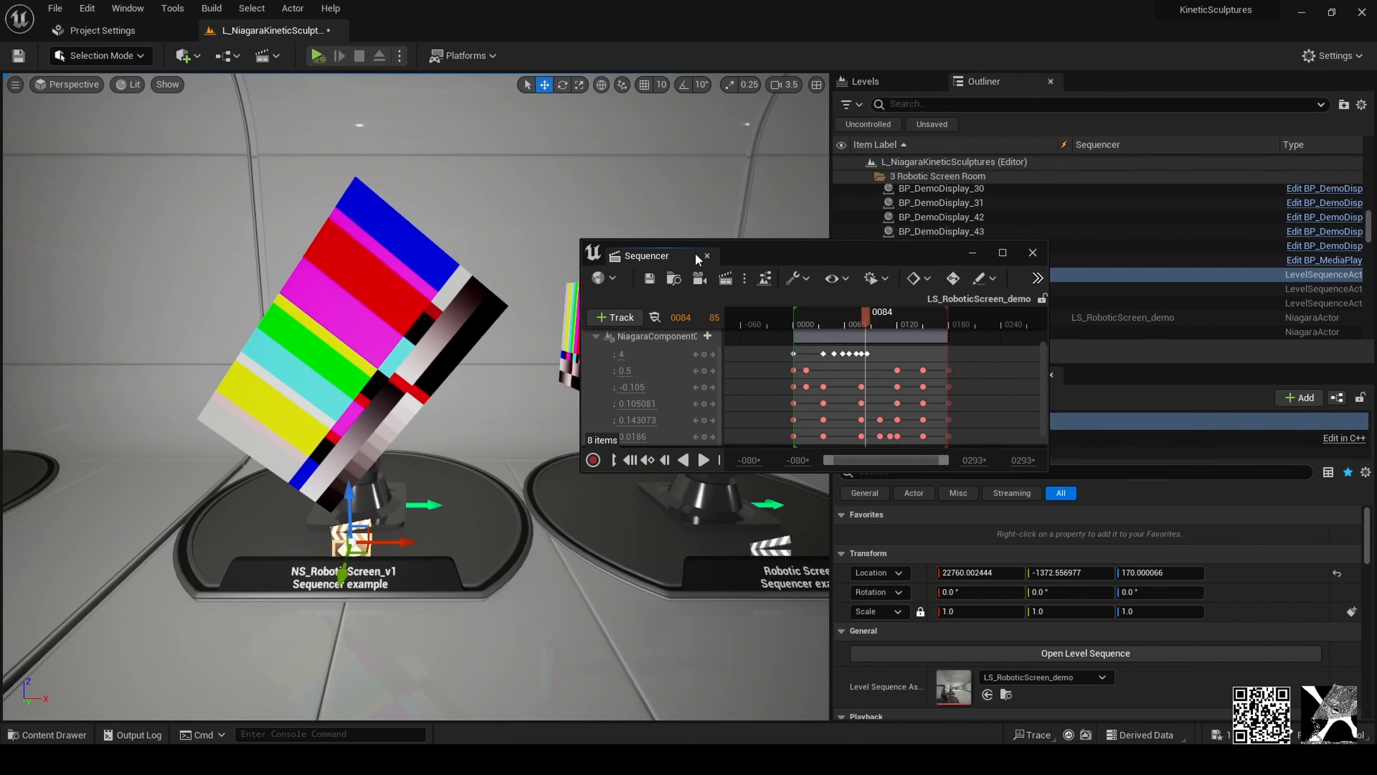
left_click_drag(624, 253, 503, 675)
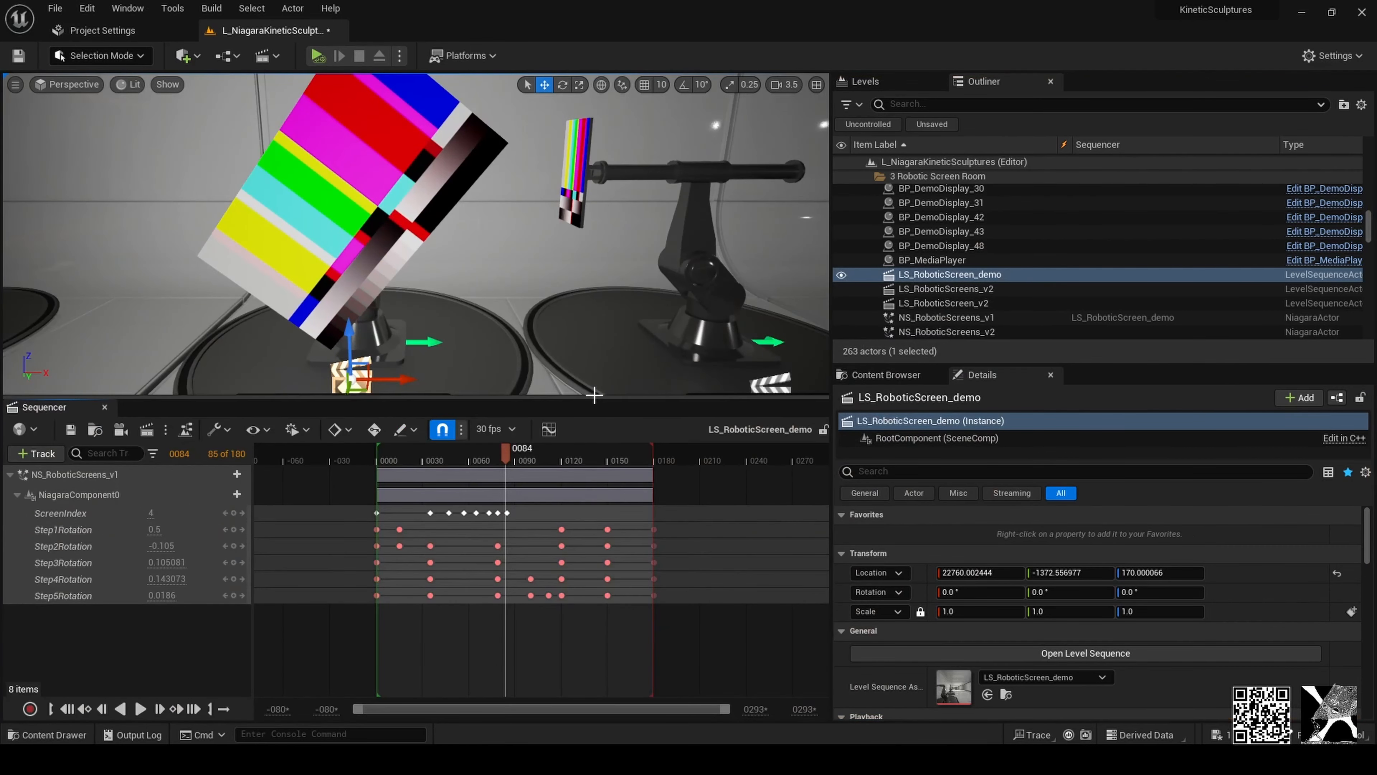
left_click_drag(594, 393, 594, 458)
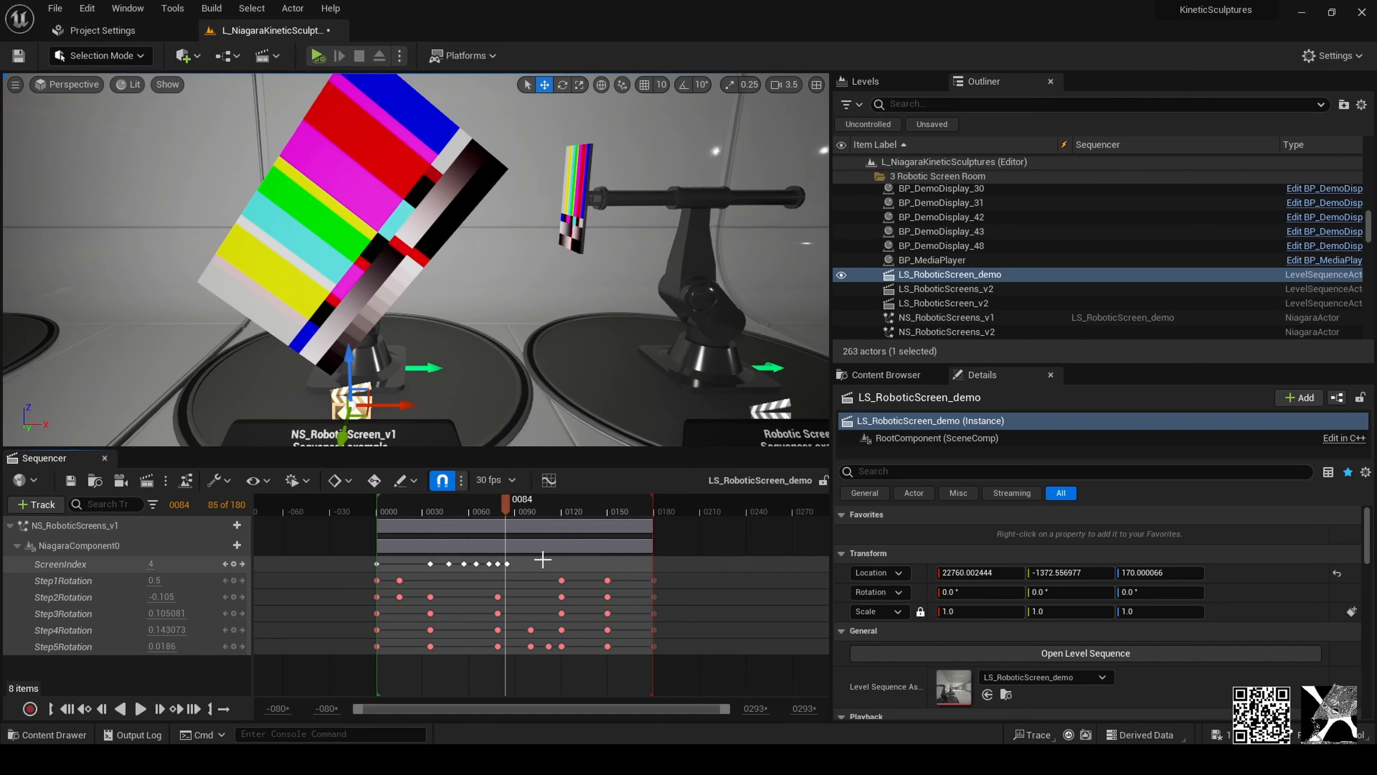
Step: Set the ScreenTexture of NS_RoboticScreens_v1 to T_Logo and preview the screen at frame 72
left_click_drag(508, 504, 464, 503)
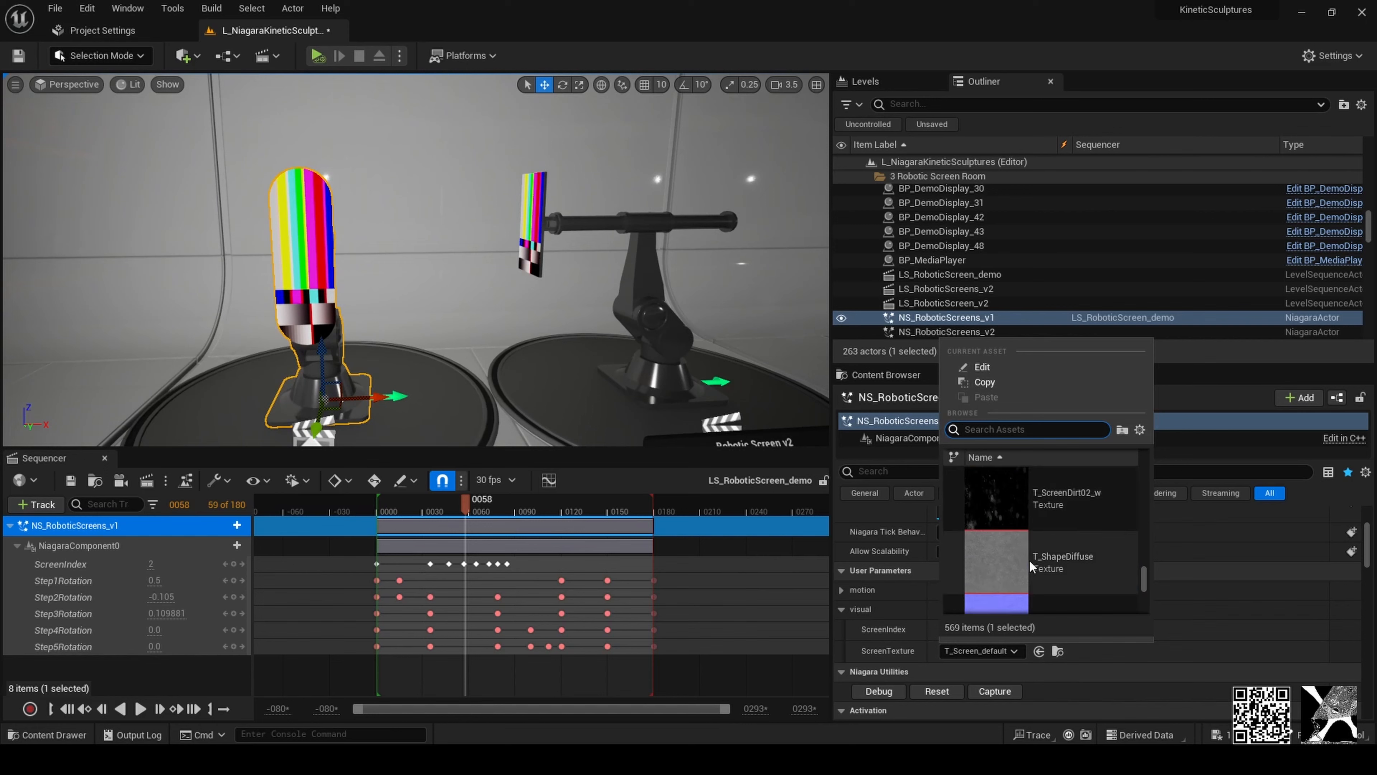
scroll(1031, 561, "down", 5)
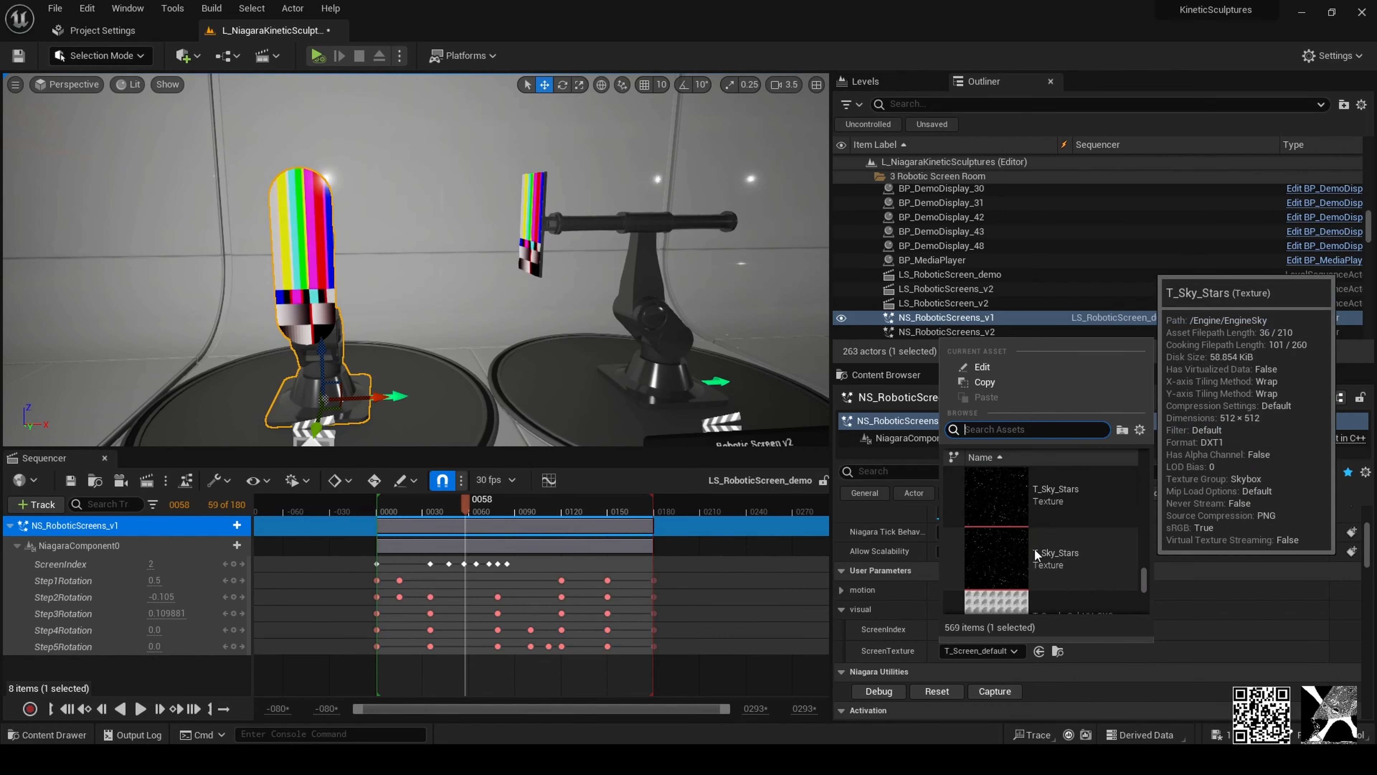
scroll(1041, 561, "down", 4)
left_click(992, 428)
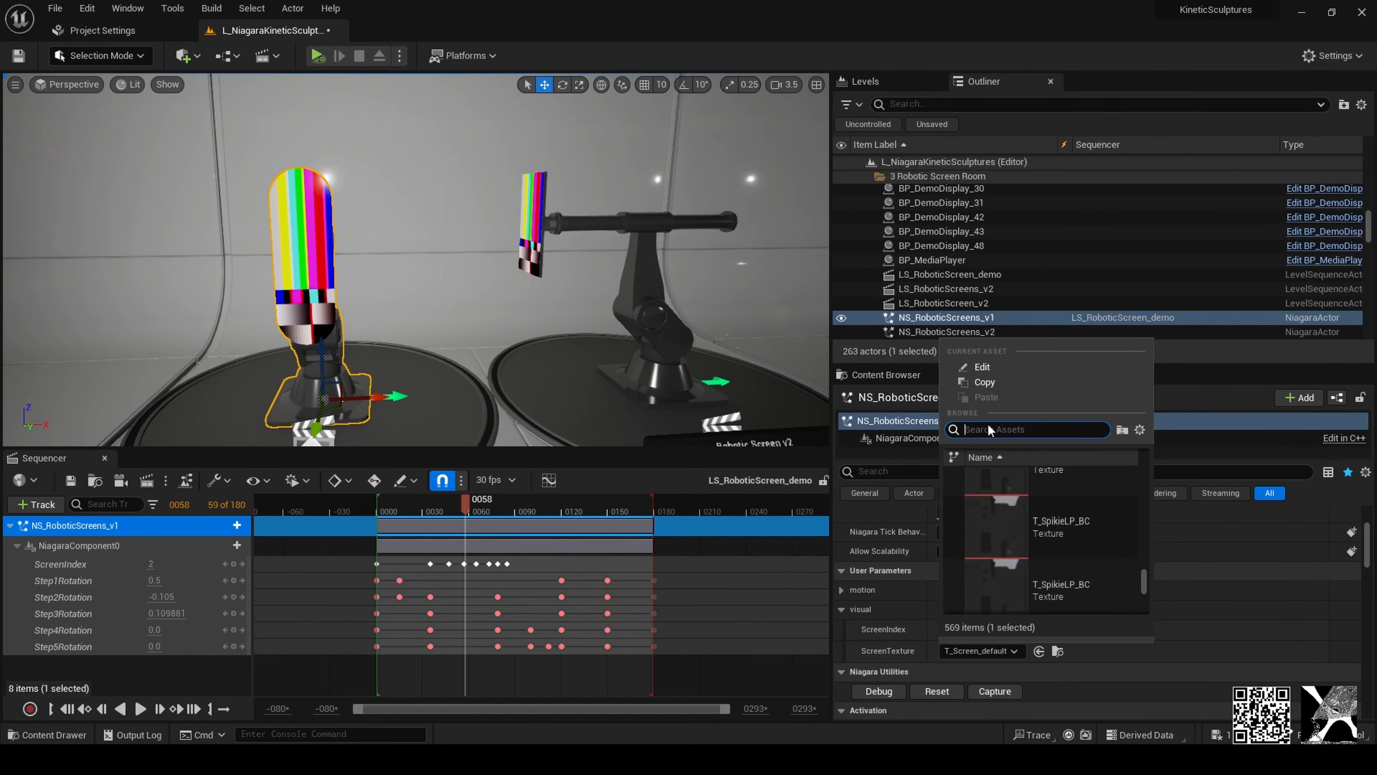
type("logo")
left_click(1029, 518)
left_click_drag(467, 504, 489, 515)
Step: Try T_Icon_Particle_InfiniteLife as the ScreenTexture of NS_RoboticScreens_v1
left_click(962, 651)
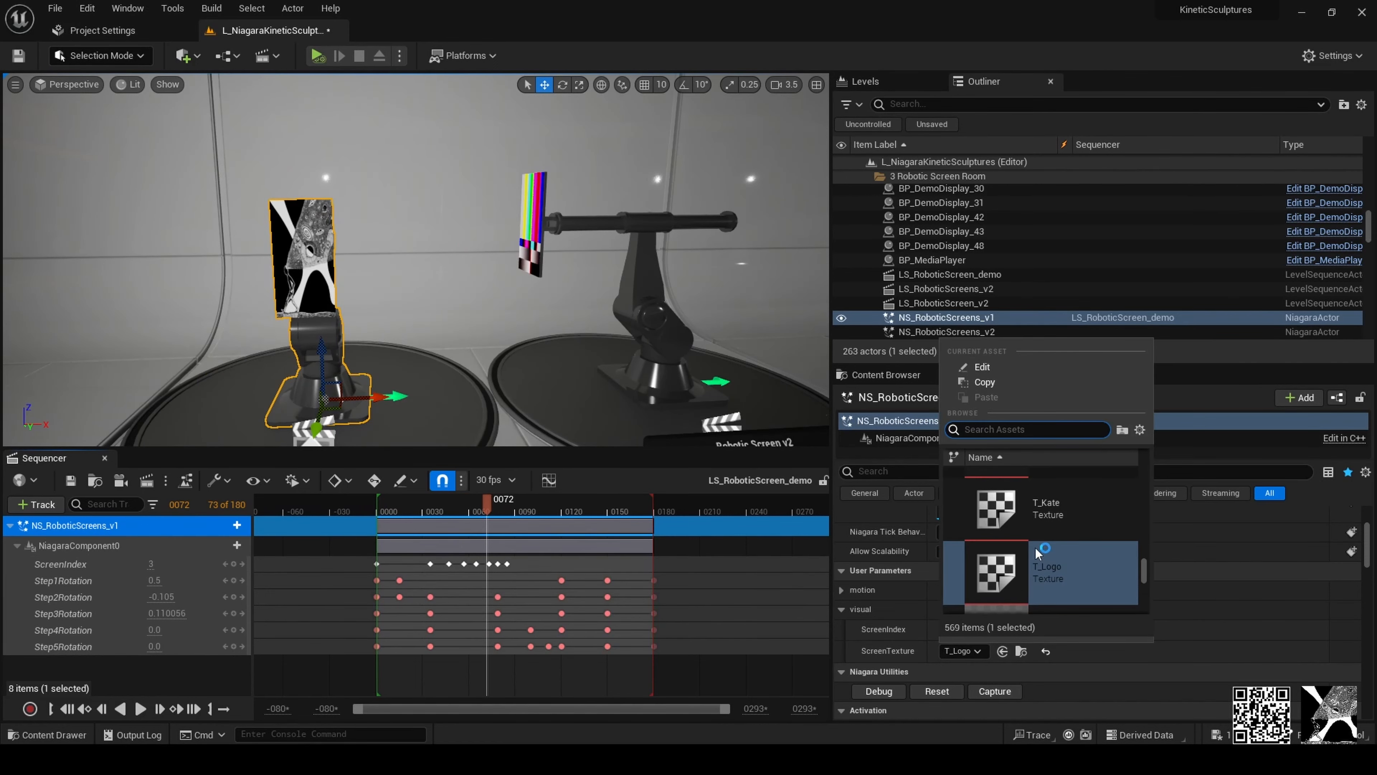
scroll(1037, 559, "down", 2)
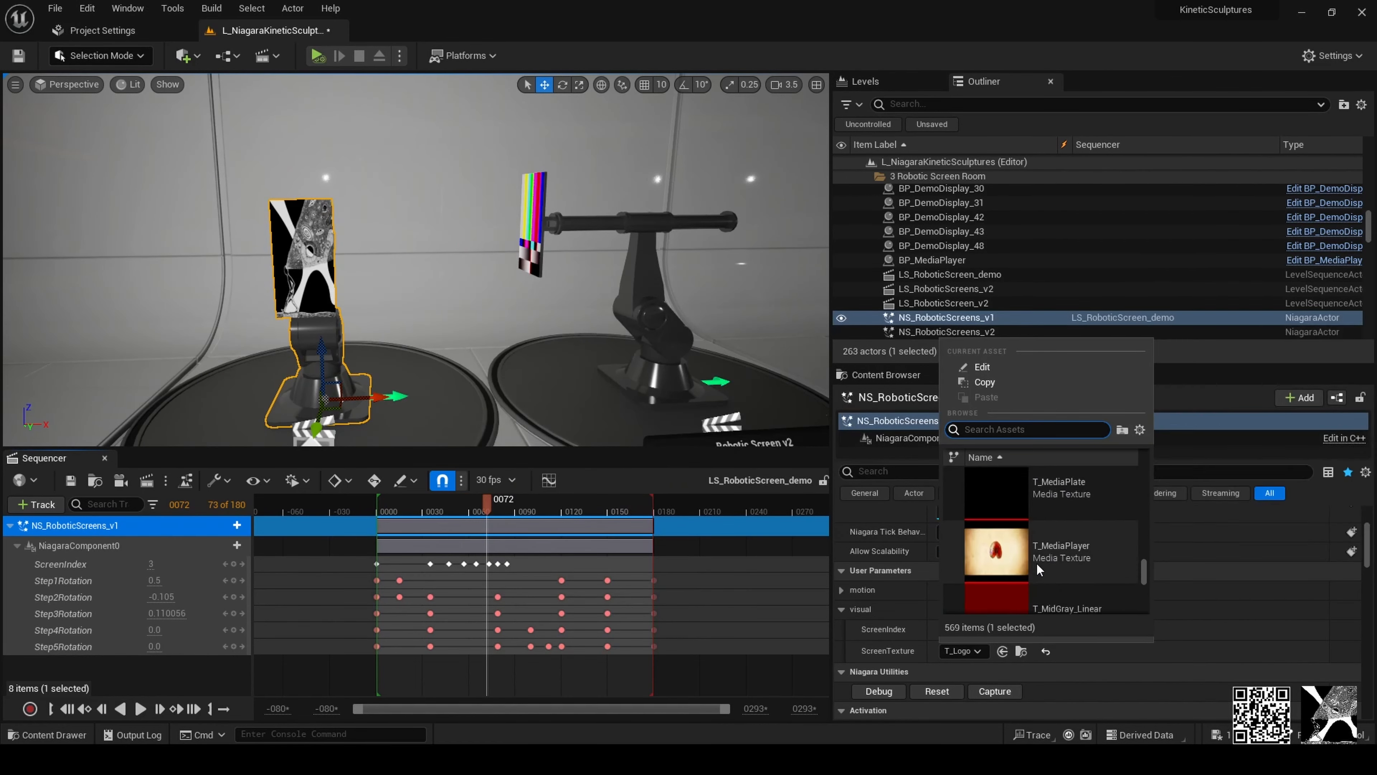
scroll(1038, 558, "up", 5)
left_click(1039, 558)
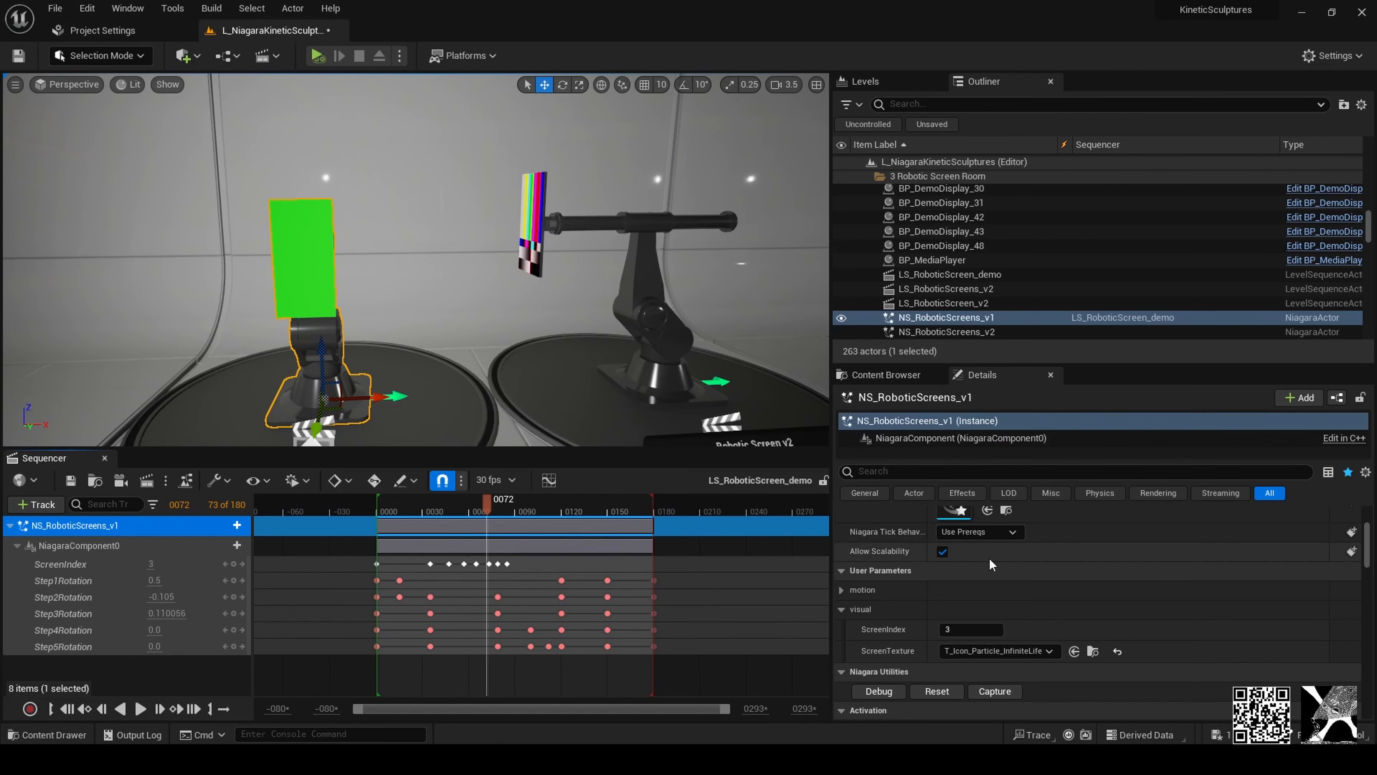
Step: Change the ScreenTexture of NS_RoboticScreens_v1 to T_GridChecker_A and move the playhead to frame 70
scroll(992, 561, "up", 4)
scroll(1012, 597, "down", 5)
left_click(1006, 629)
scroll(1058, 537, "up", 3)
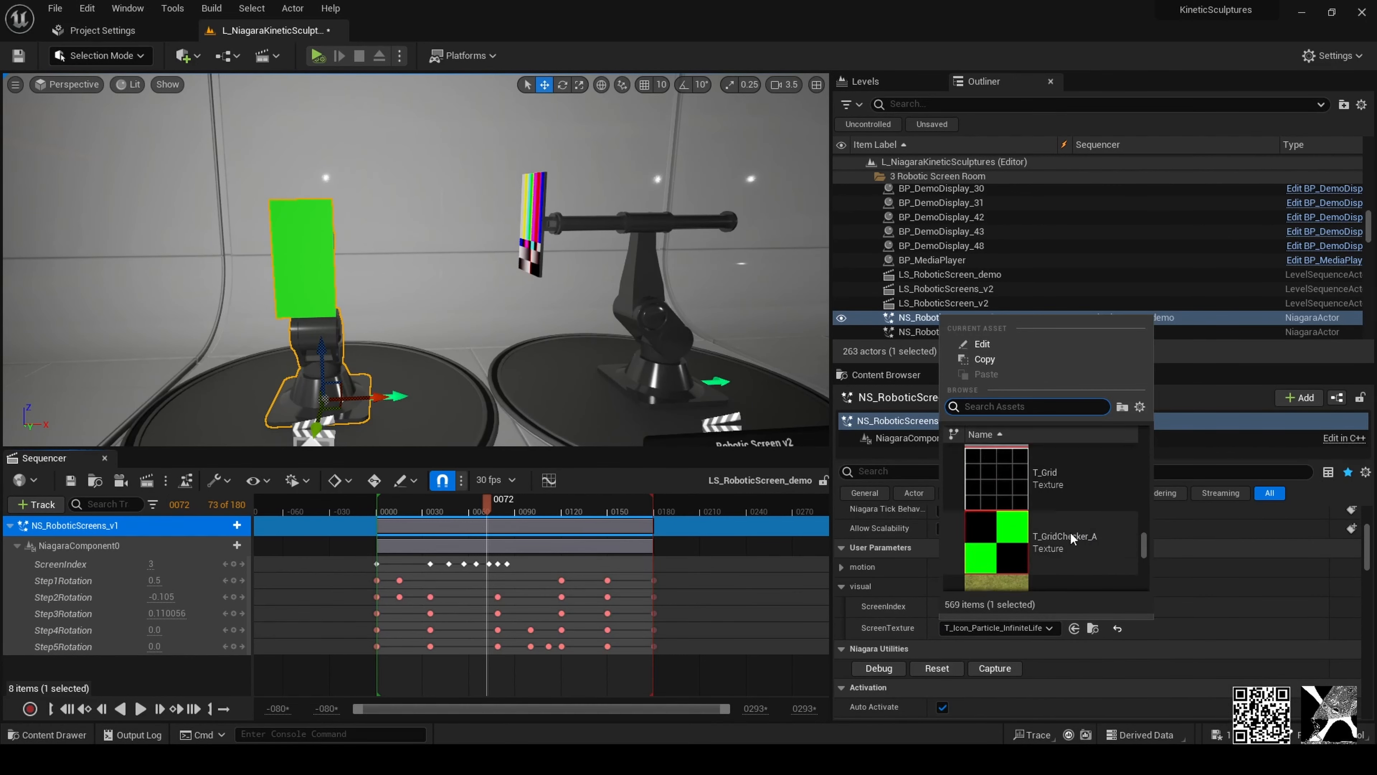
left_click(1035, 569)
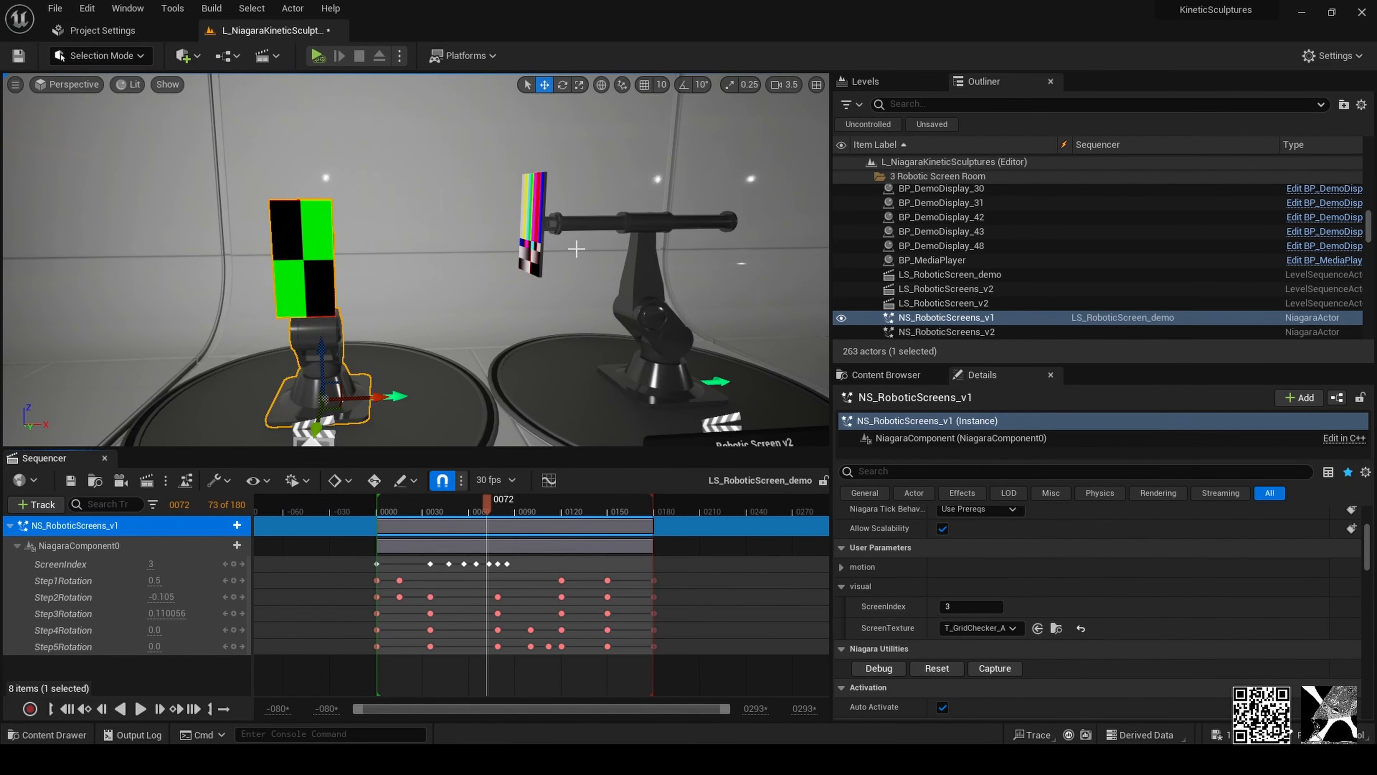
left_click_drag(500, 504, 484, 505)
Step: Select the level sequence actor on the Robotic Screen v2 stand and open LS_RoboticScreen_v2 in the Sequencer
middle_click_drag(482, 312, 519, 276)
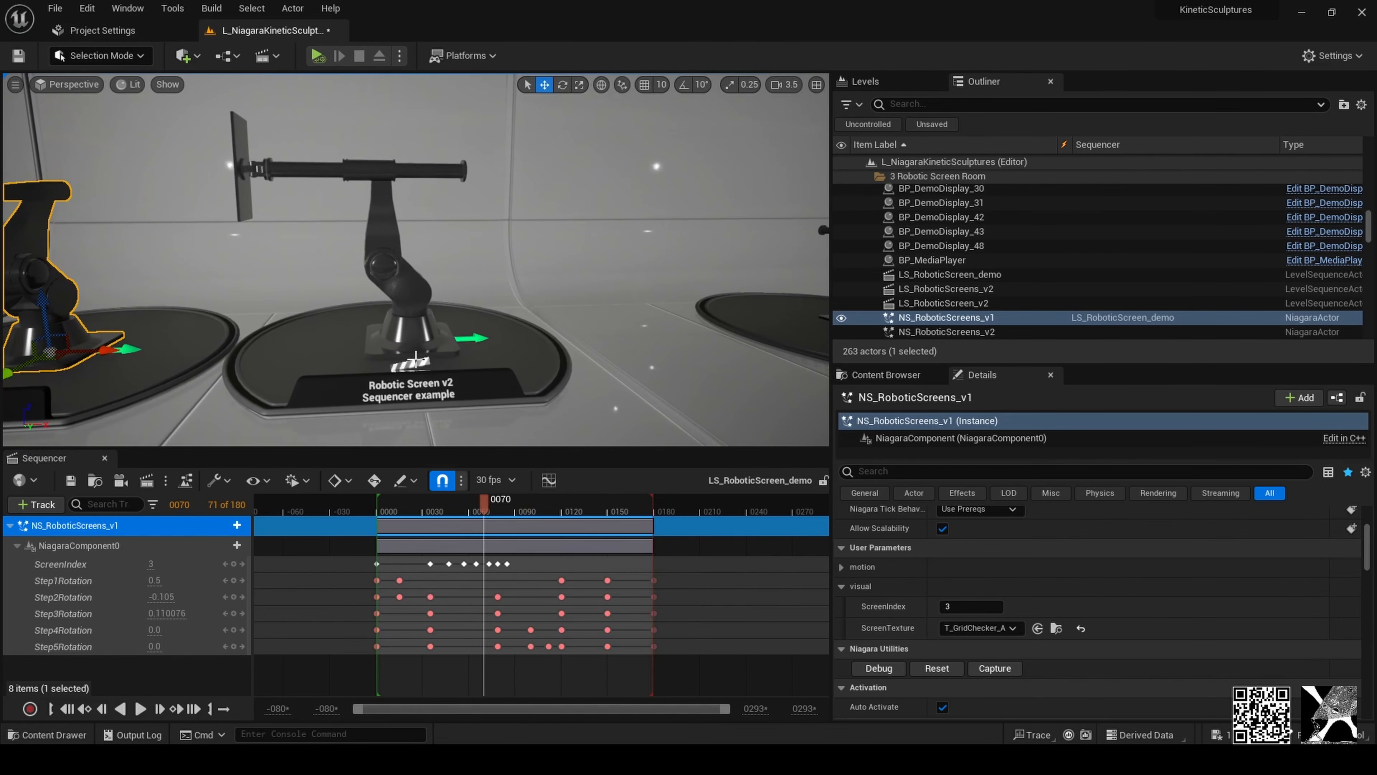
left_click(503, 320)
left_click(412, 365)
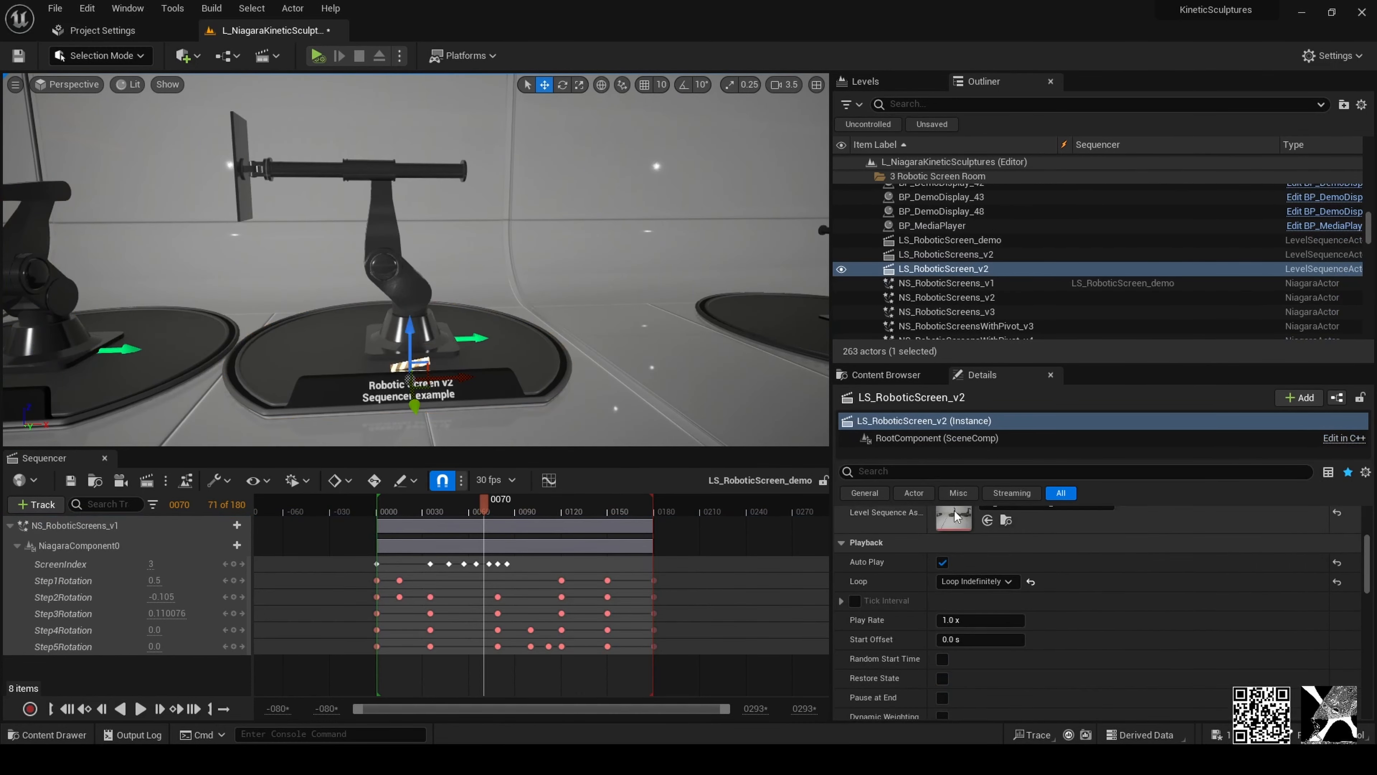
double_click(954, 511)
right_click_drag(396, 357, 488, 374)
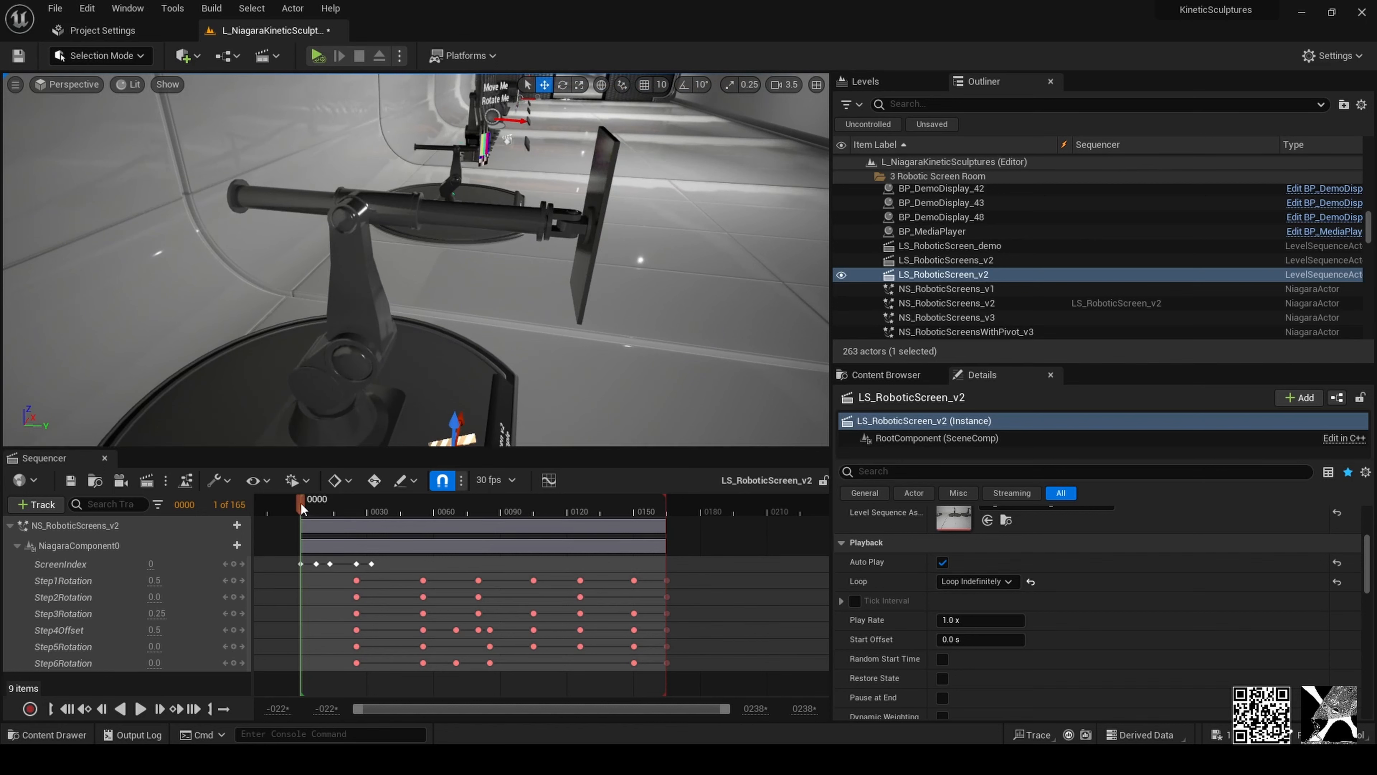
Step: Key a changed Step4Offset value at about frame 15 of LS_RoboticScreen_v2 and move the playhead to frame 10
left_click_drag(302, 507, 360, 522)
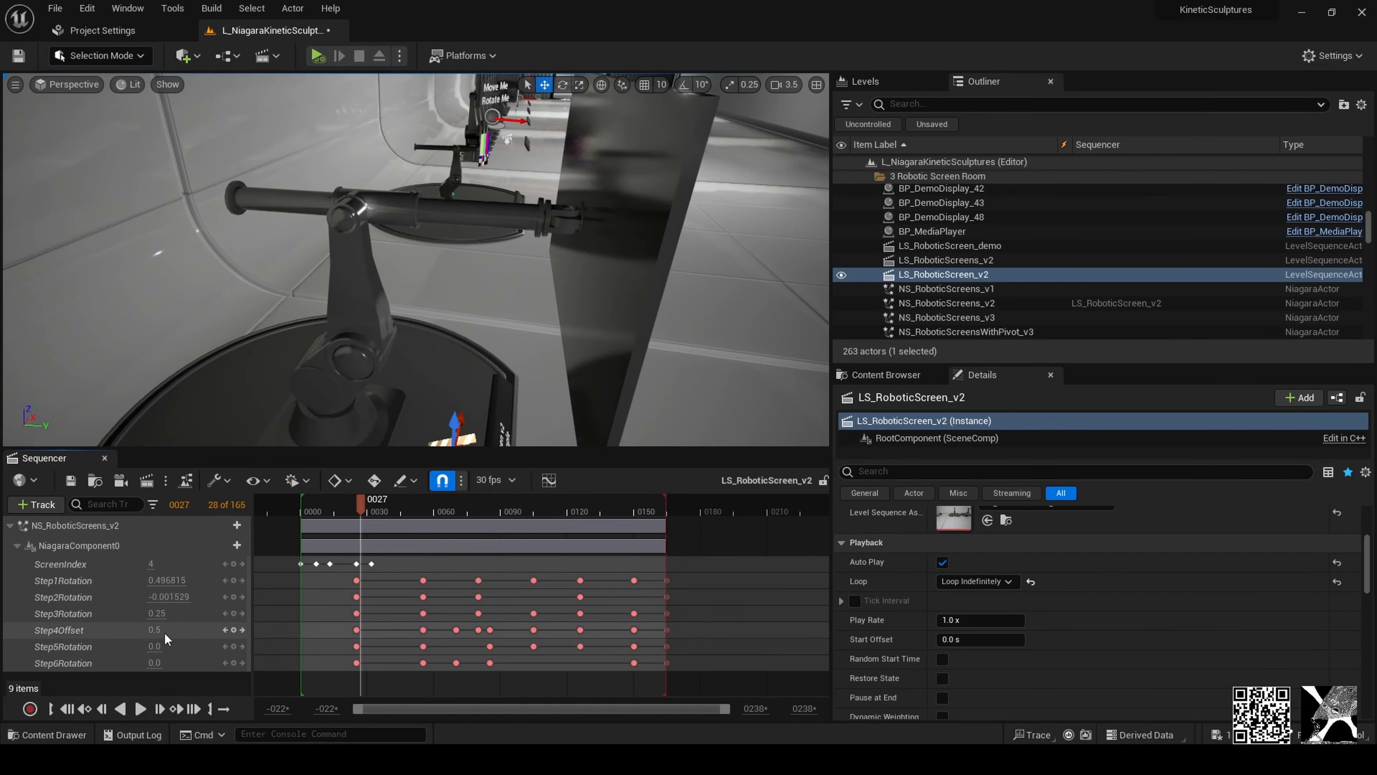
left_click_drag(367, 515, 333, 563)
left_click_drag(155, 630, 155, 630)
left_click_drag(334, 512, 323, 511)
Step: Set the ScreenTexture of NS_RoboticScreens_v2 to UE4_Logo and preview the screen at frame 28
right_click_drag(488, 260, 380, 260)
left_click(395, 190)
scroll(990, 626, "down", 5)
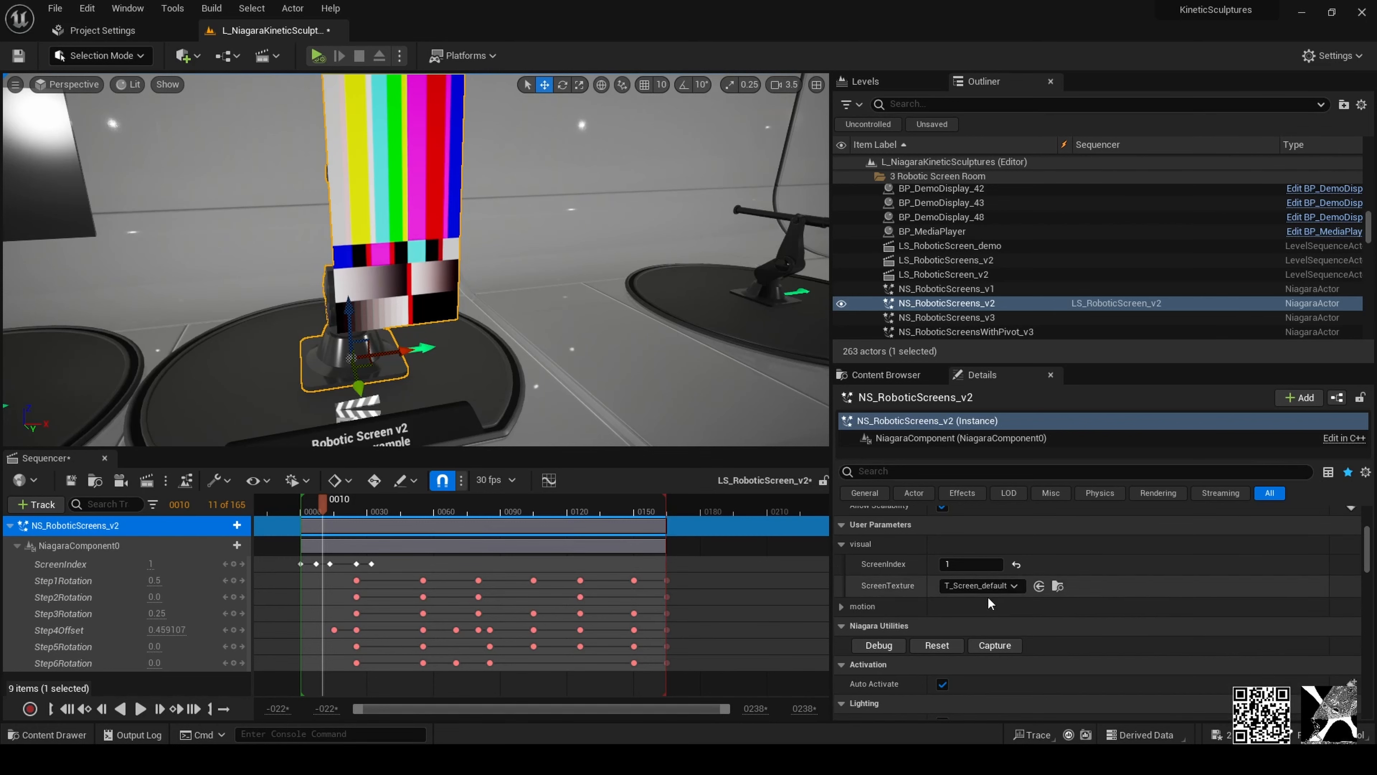
left_click(999, 588)
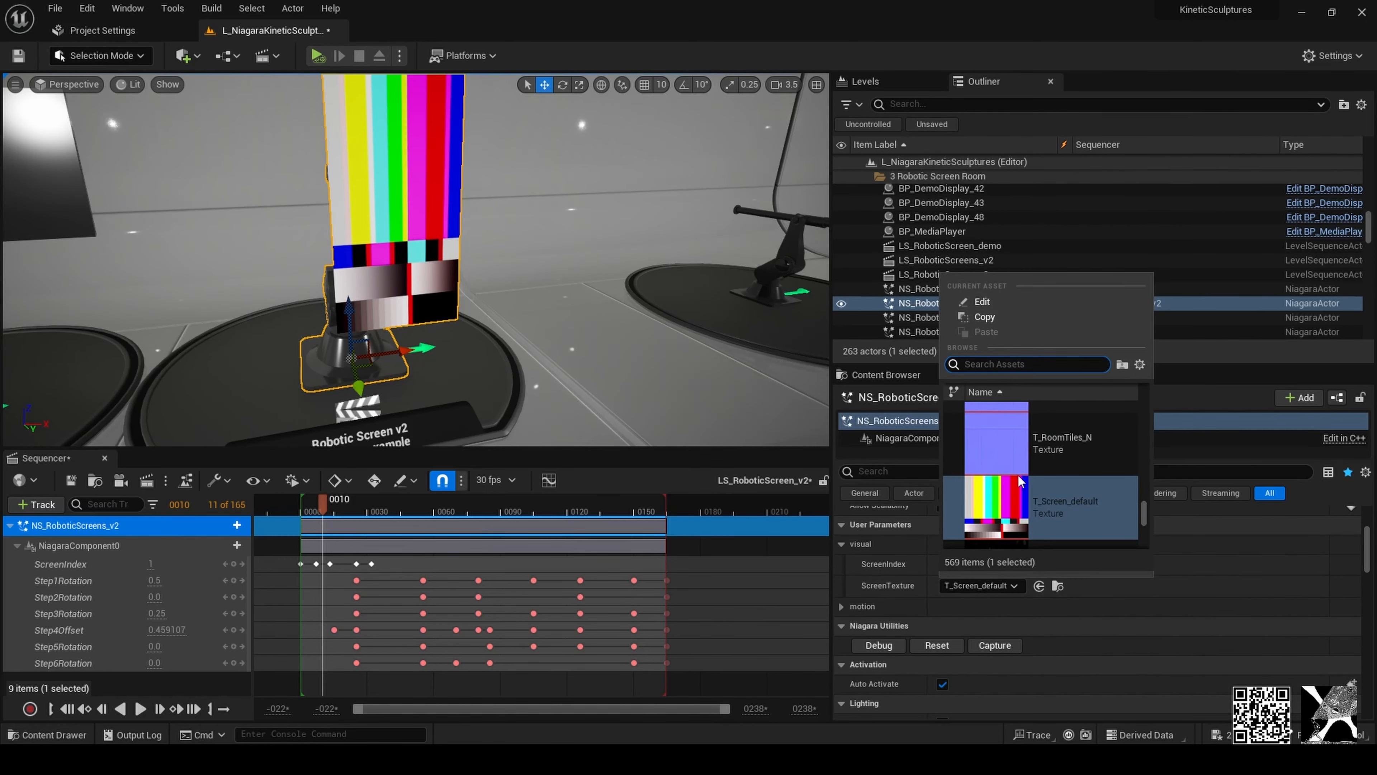
scroll(1019, 472, "down", 1)
scroll(1017, 439, "down", 10)
left_click(1018, 442)
right_click_drag(488, 260, 412, 260)
left_click_drag(323, 512, 363, 512)
scroll(544, 393, "down", 3)
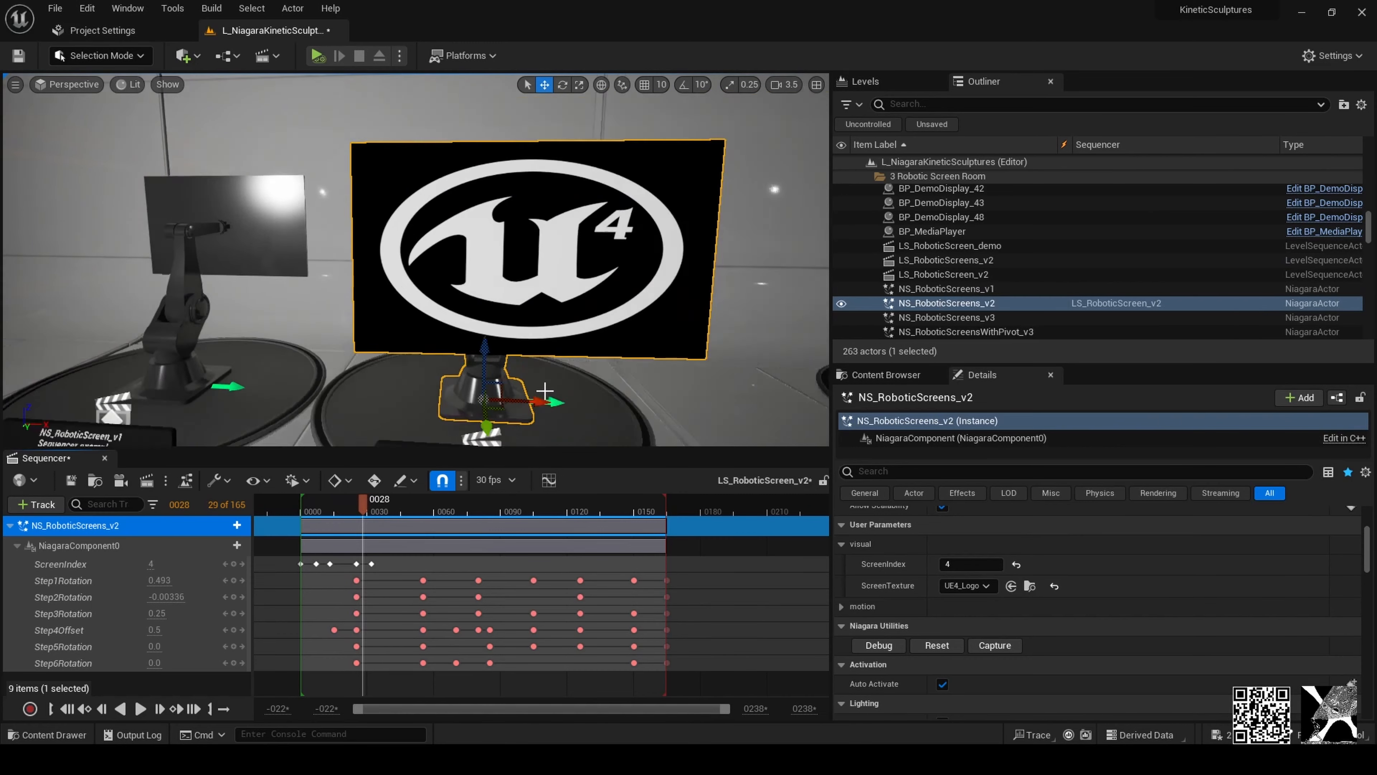
Step: Select the NS_RoboticScreenWithPivot_v1 robot below the Rotate Me pivot and close the Sequencer
right_click_drag(544, 394, 413, 350)
left_click(401, 371)
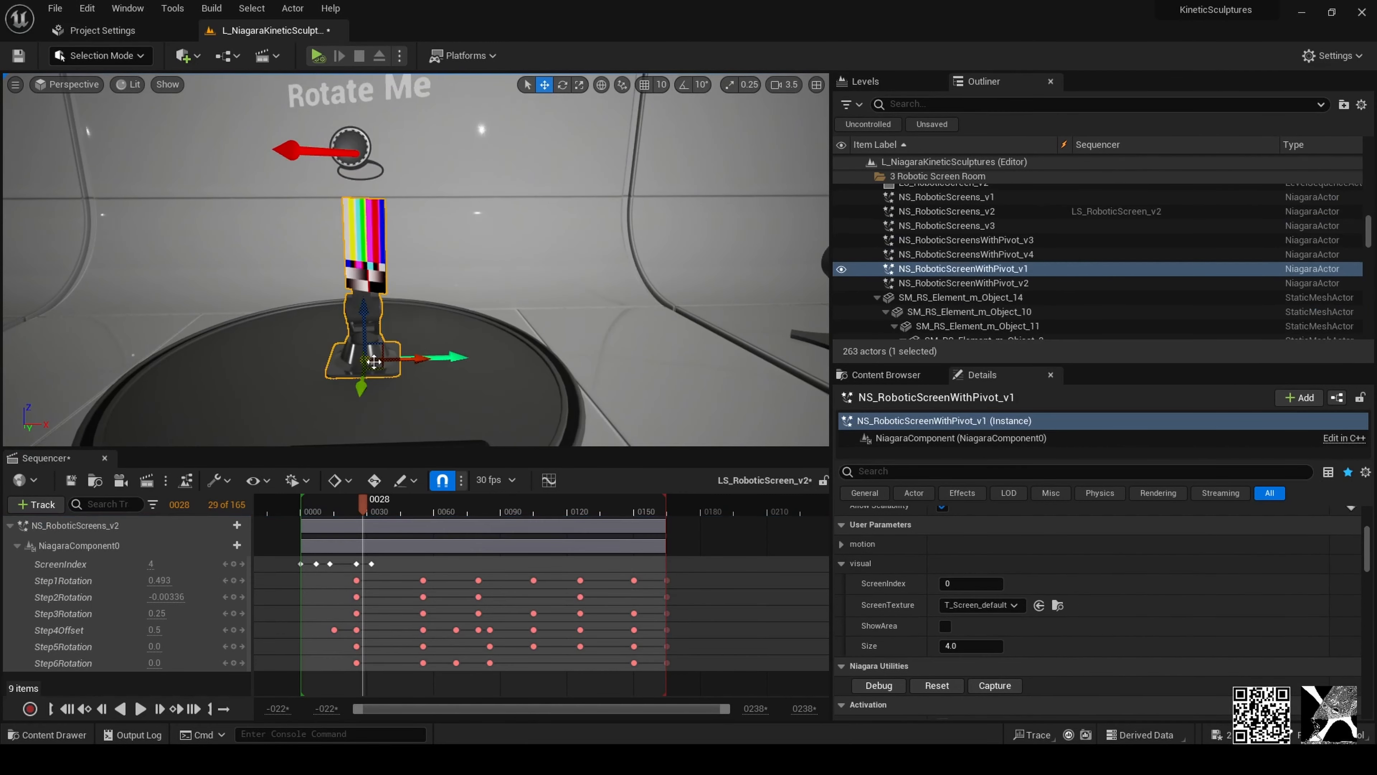
left_click(105, 459)
Step: Rotate the Move Me / Rotate Me pivot, Actor3, to turn the robot's screen
left_click(351, 283)
key("e")
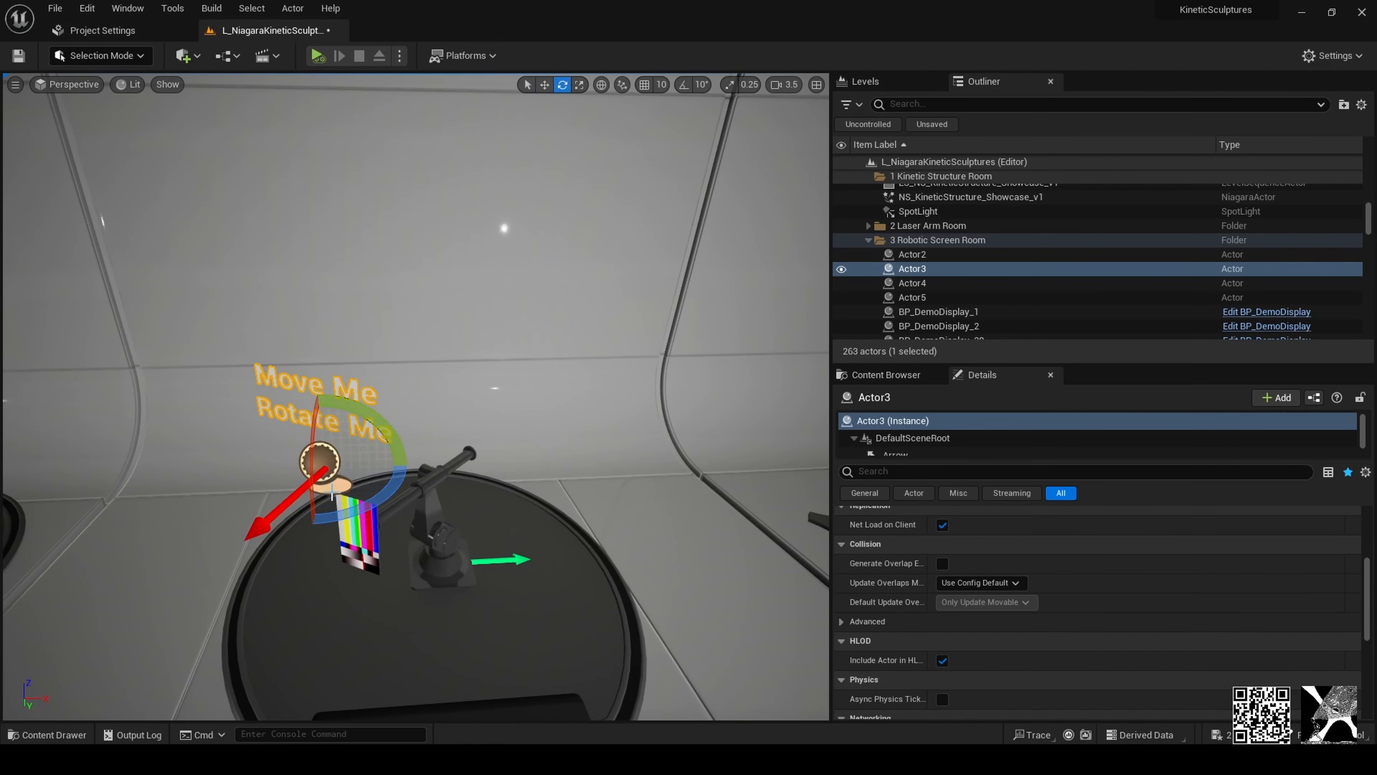
mouse_move(332, 494)
left_mouse_down()
mouse_move(391, 488)
mouse_move(331, 496)
left_mouse_up()
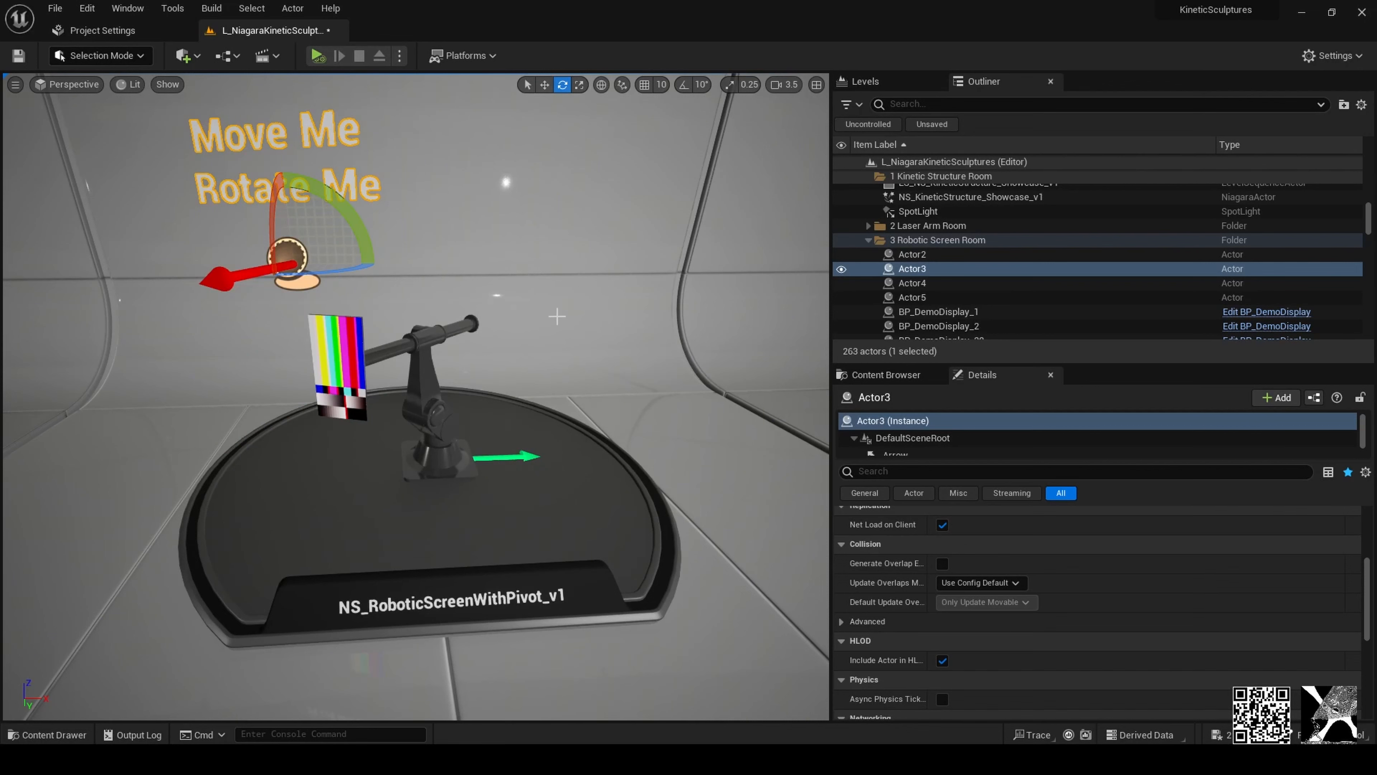
Step: Check the Actor reference in the robot's motion parameters and move the Actor3 pivot to reposition the screen
left_click(413, 382)
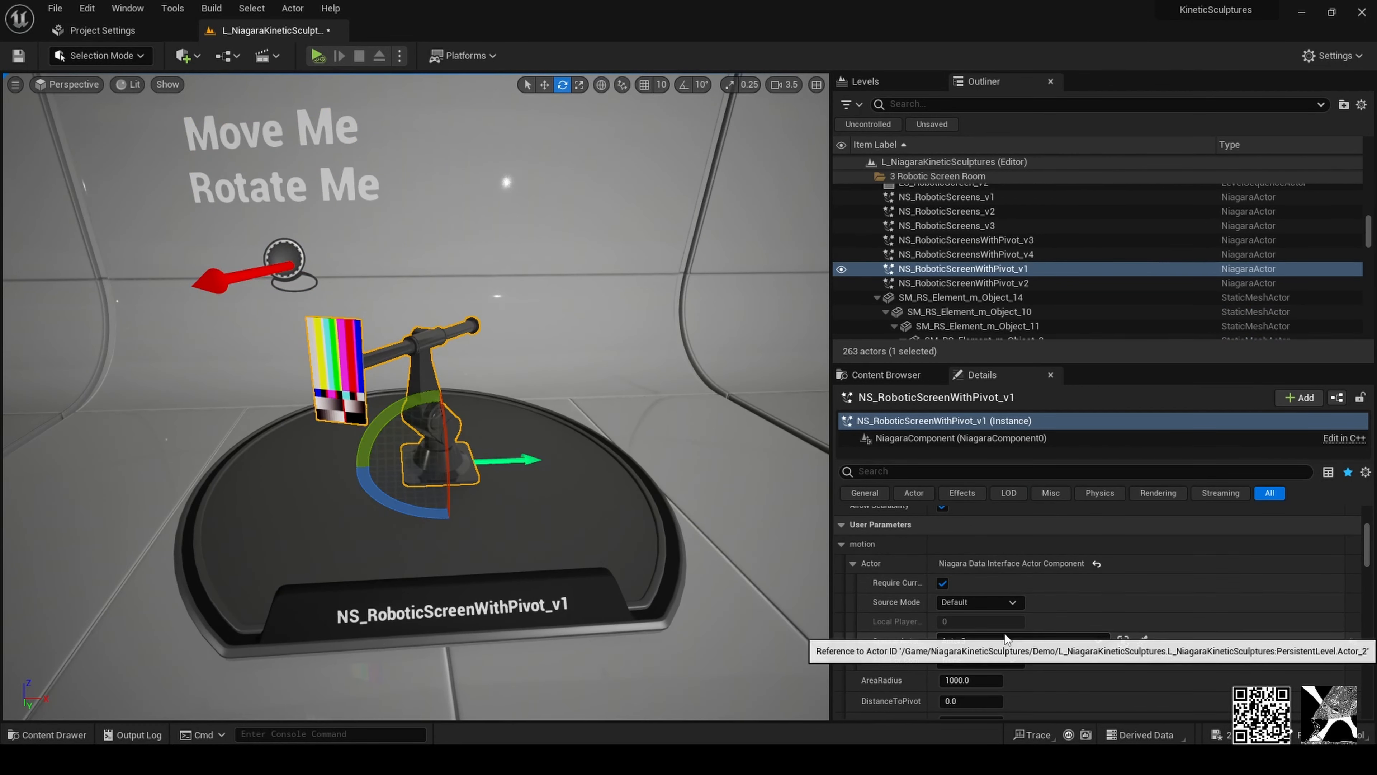
left_click(284, 259)
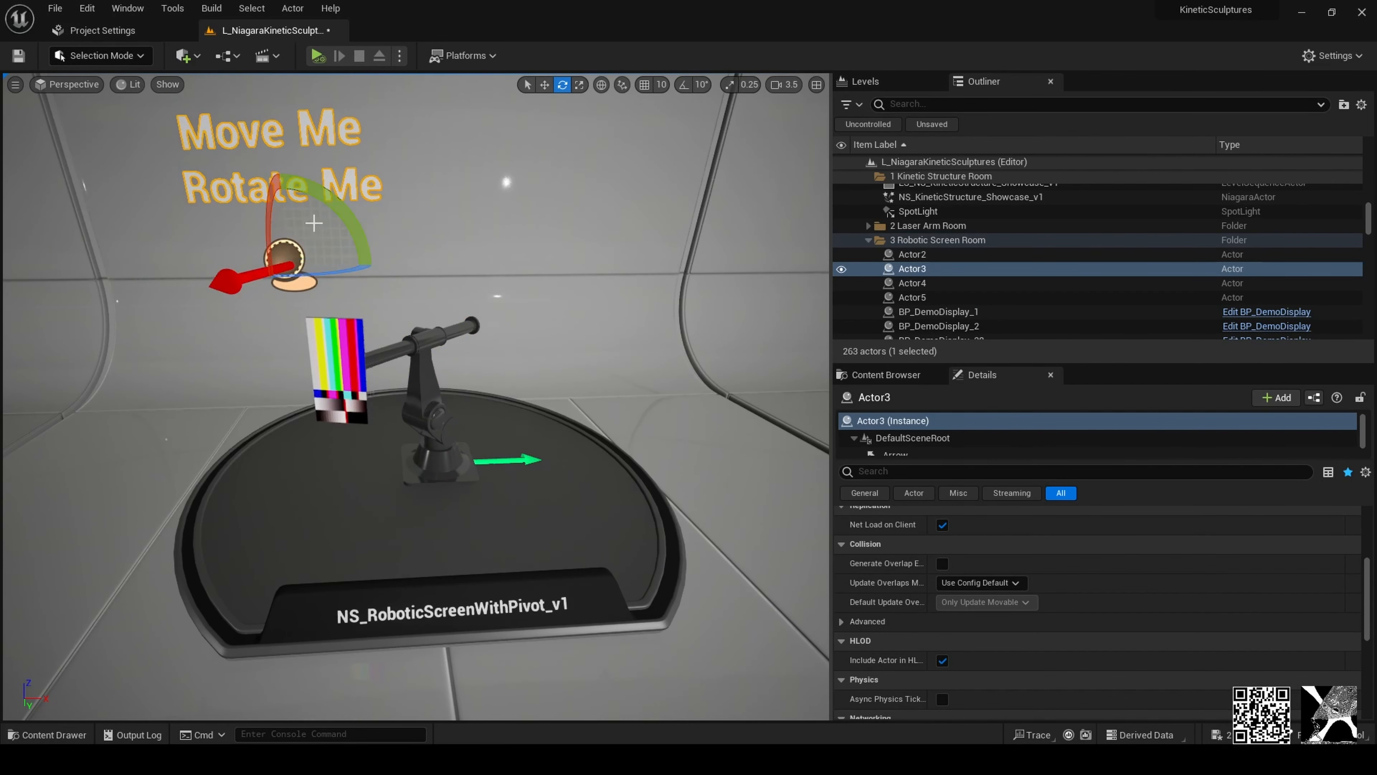
key("w")
left_click_drag(285, 231, 558, 449)
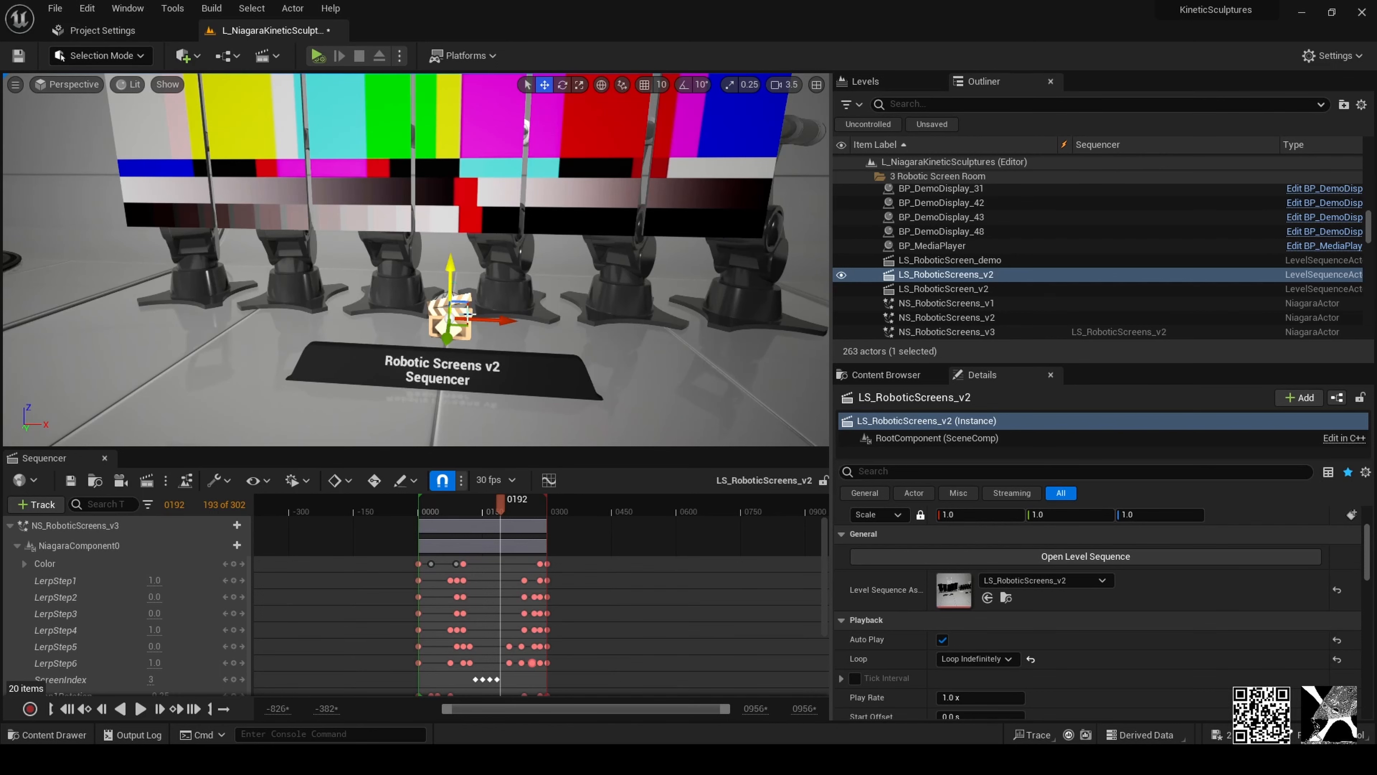
Step: Set the Screen Texture of the multi-screen robot system NS_RoboticScreens_v3 to T_UVvistexture
right_click_drag(499, 361, 430, 328)
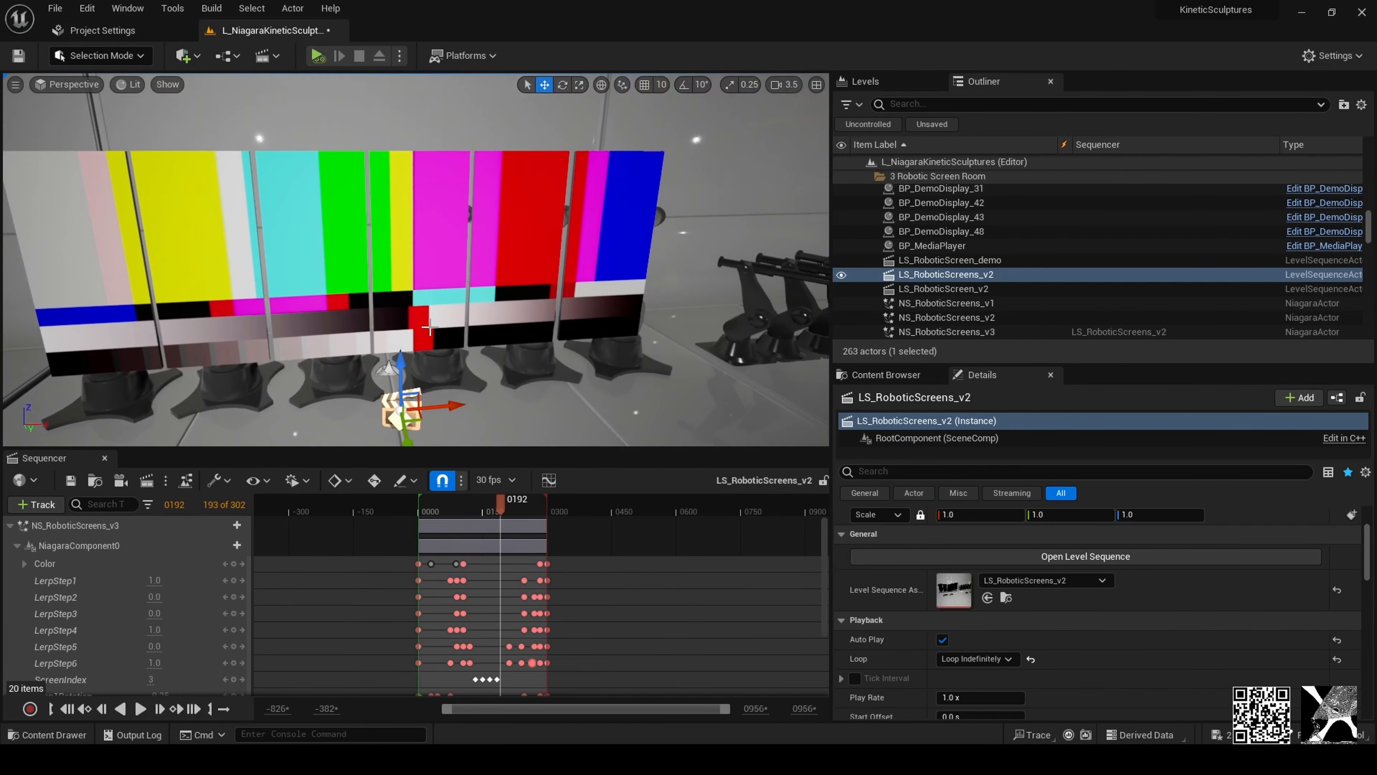
left_click(209, 400)
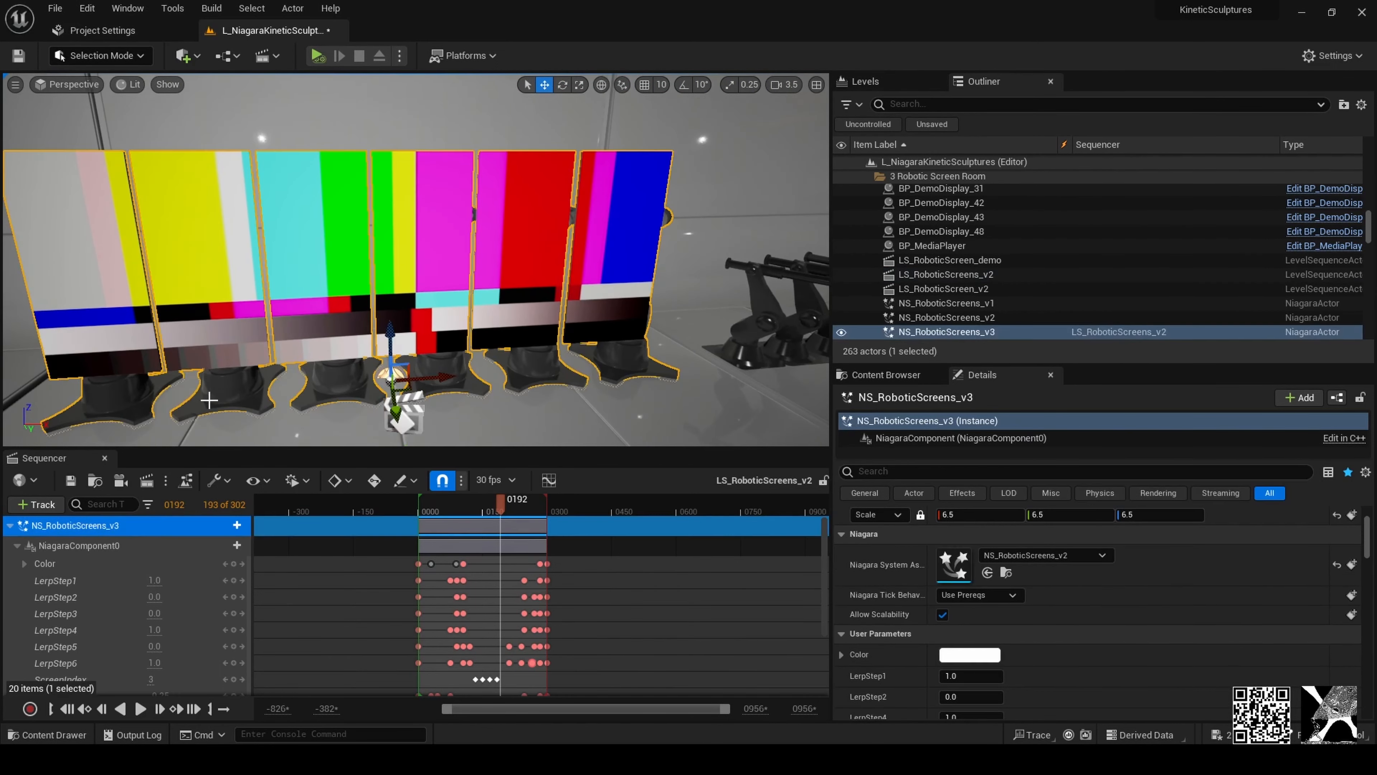
scroll(895, 624, "down", 5)
left_click(977, 551)
left_click(1003, 461)
right_click_drag(434, 271, 401, 252)
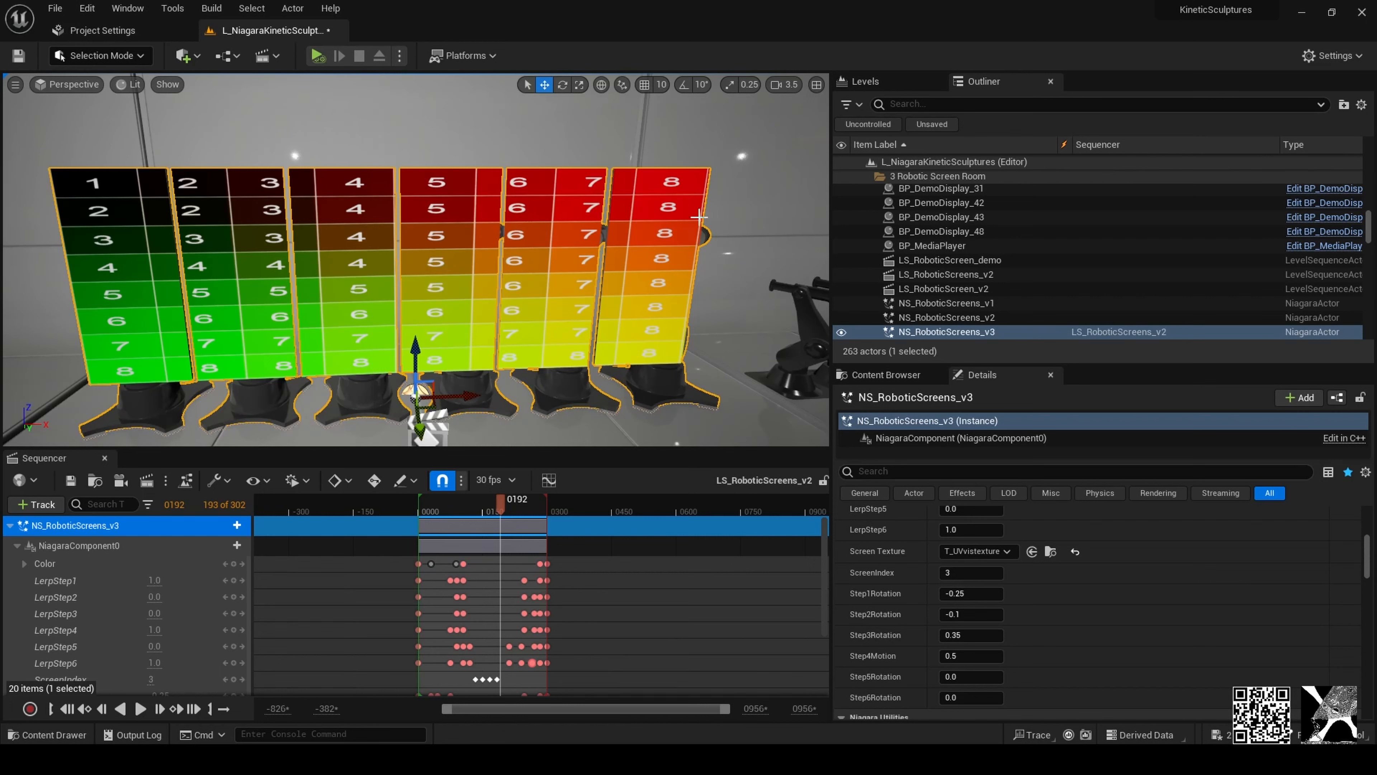
Step: Scrub LS_RoboticScreens_v2 to frame 170 and review the animated parameter tracks of NS_RoboticScreens_v3
left_click_drag(500, 500, 491, 500)
scroll(416, 271, "up", 2)
scroll(115, 651, "down", 3)
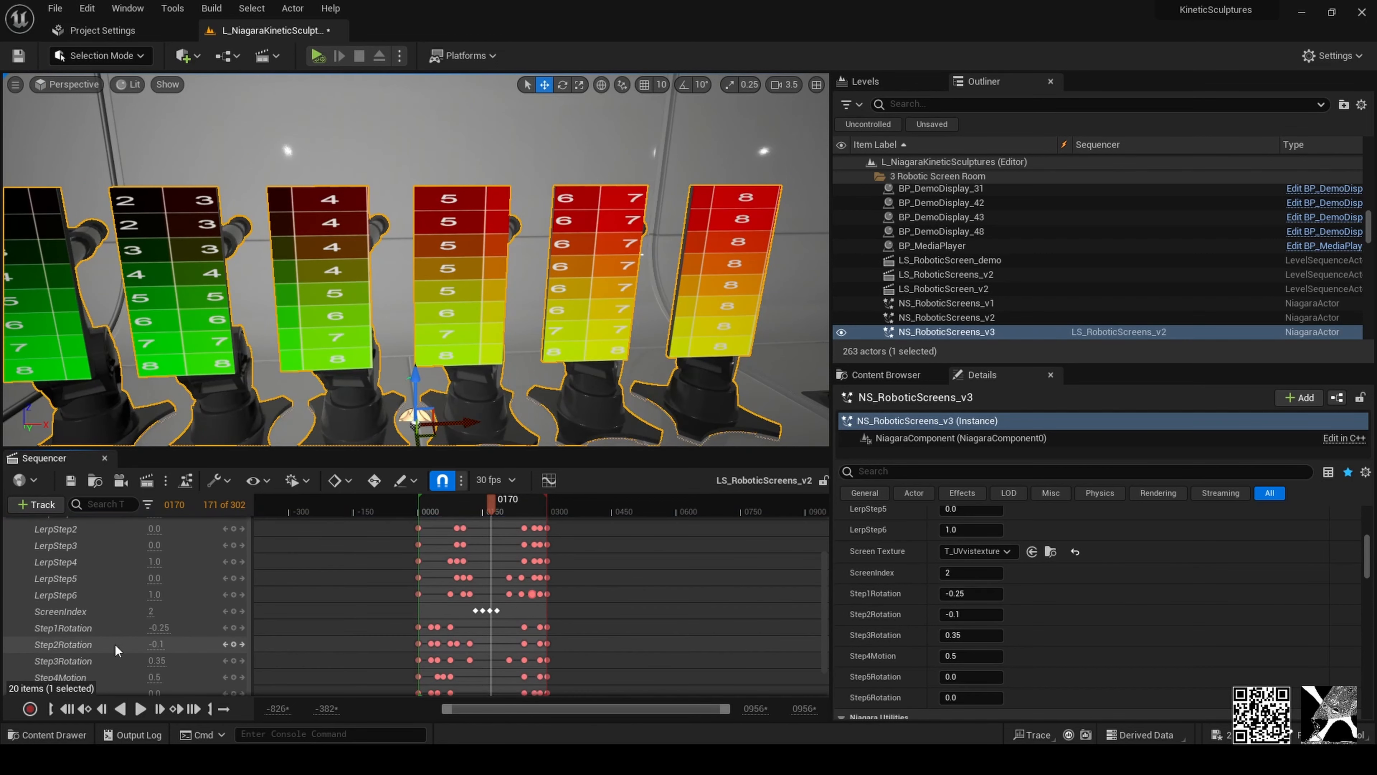
scroll(76, 596, "up", 3)
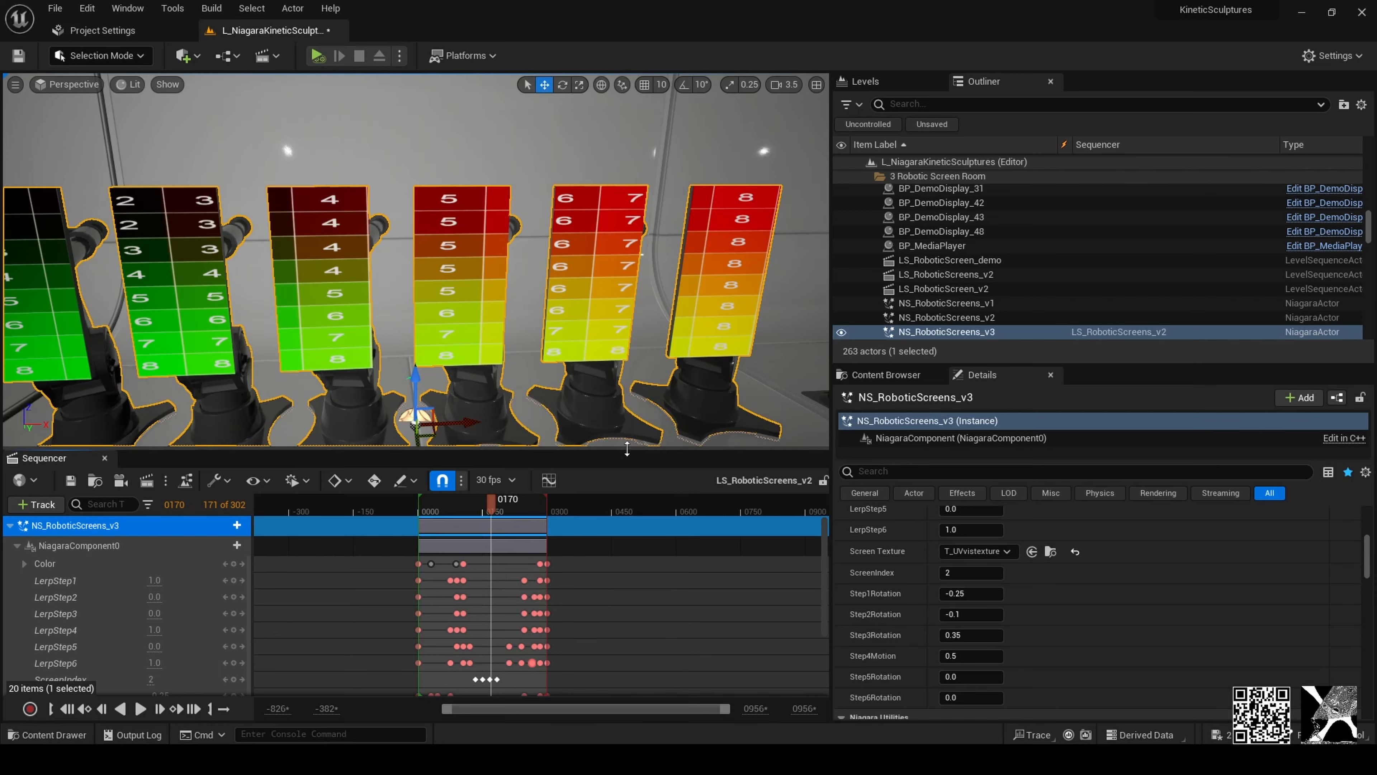
Step: Enlarge the viewport to view the whole NS_RoboticScreens_v3 robot row, and close Sequencer
left_click_drag(627, 448, 627, 525)
scroll(343, 328, "down", 4)
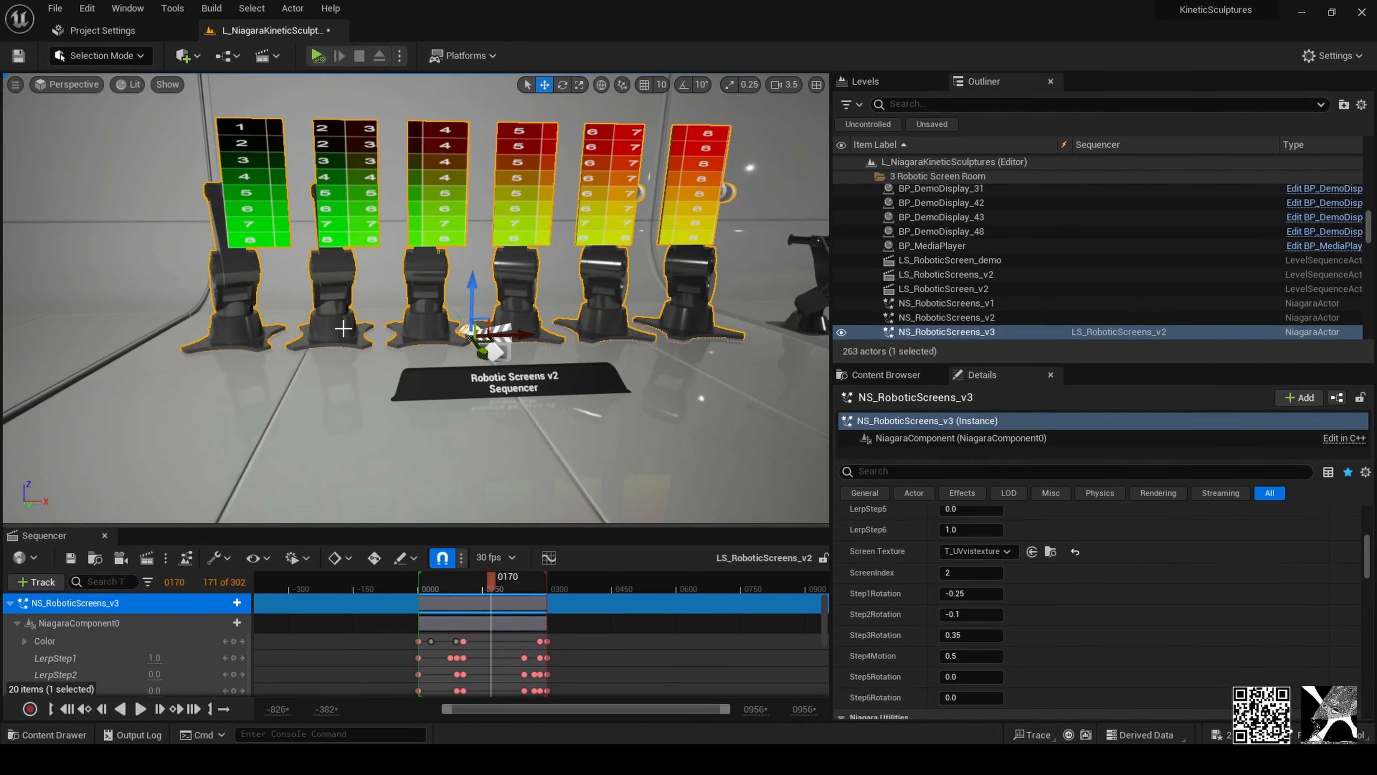
middle_click_drag(498, 315, 596, 255)
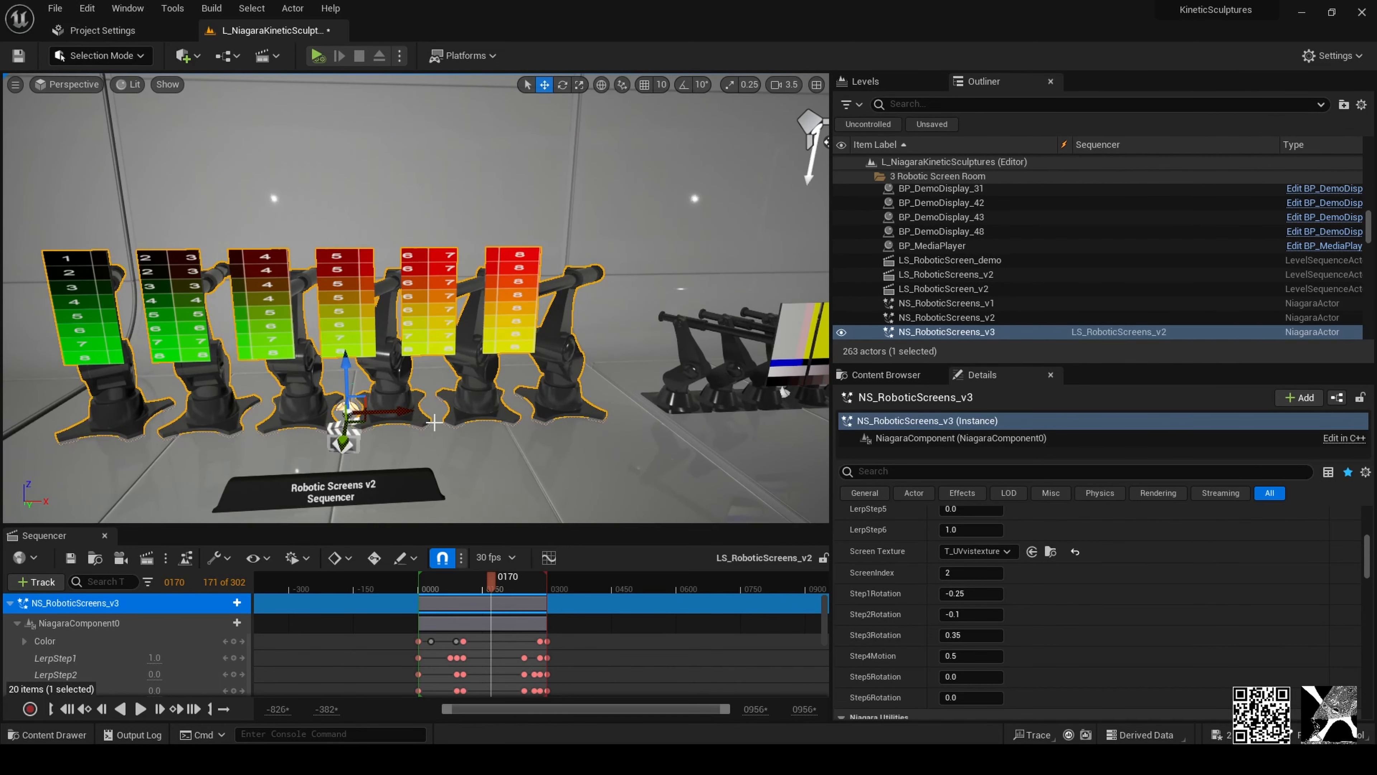
middle_click_drag(402, 418, 426, 400)
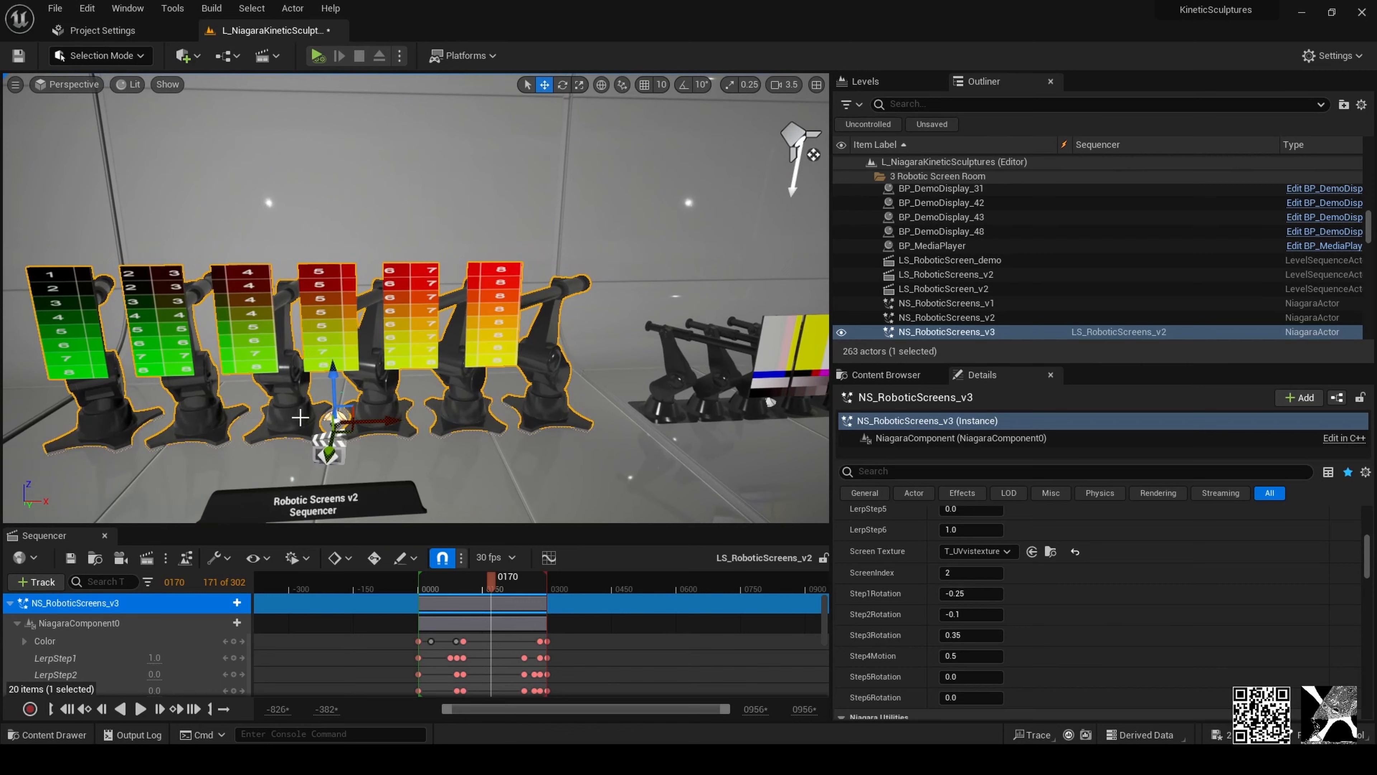
left_click(105, 536)
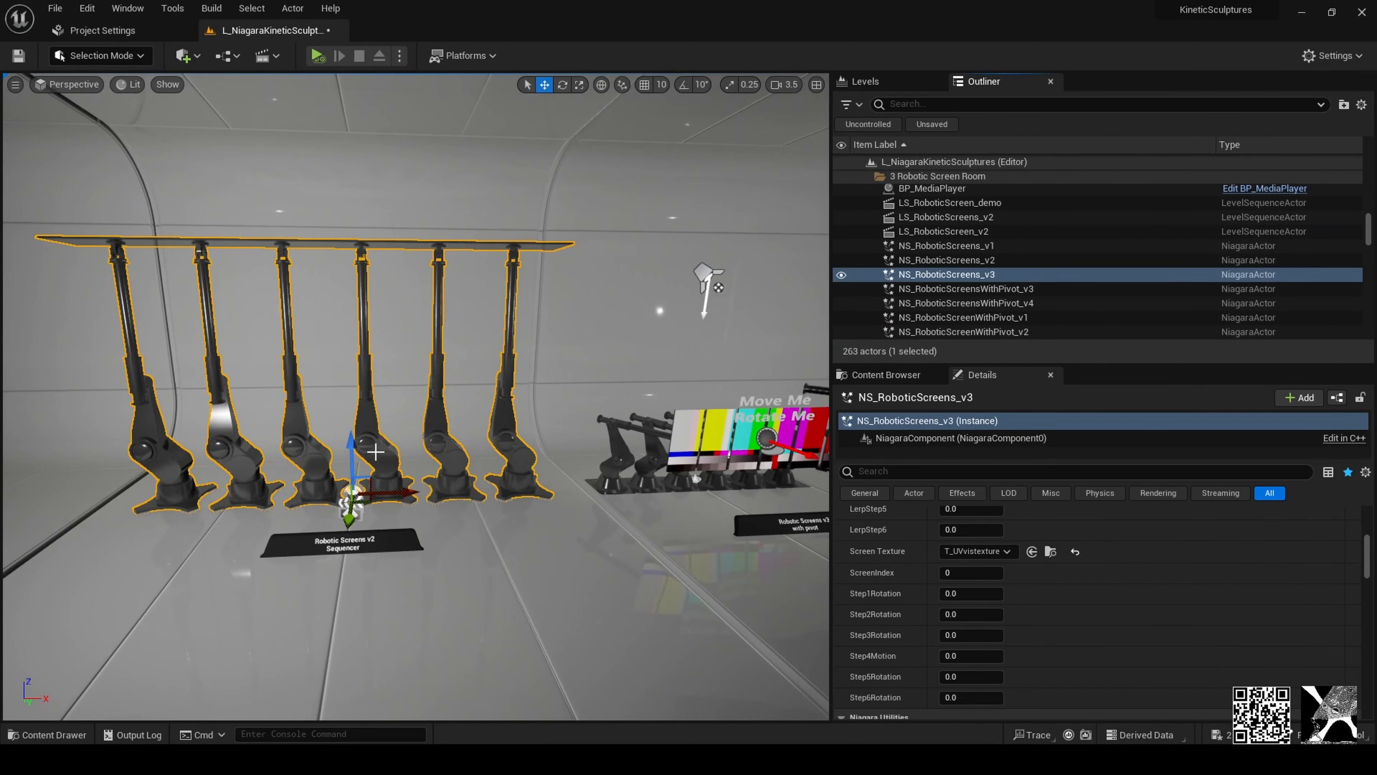
Step: Select the Robotic Screens v3 pivot system NS_RoboticScreenWithPivot_v2 and set its Count to 7
mouse_move(318, 451)
right_mouse_down()
mouse_move(340, 529)
mouse_move(354, 526)
right_mouse_up()
left_click(354, 526)
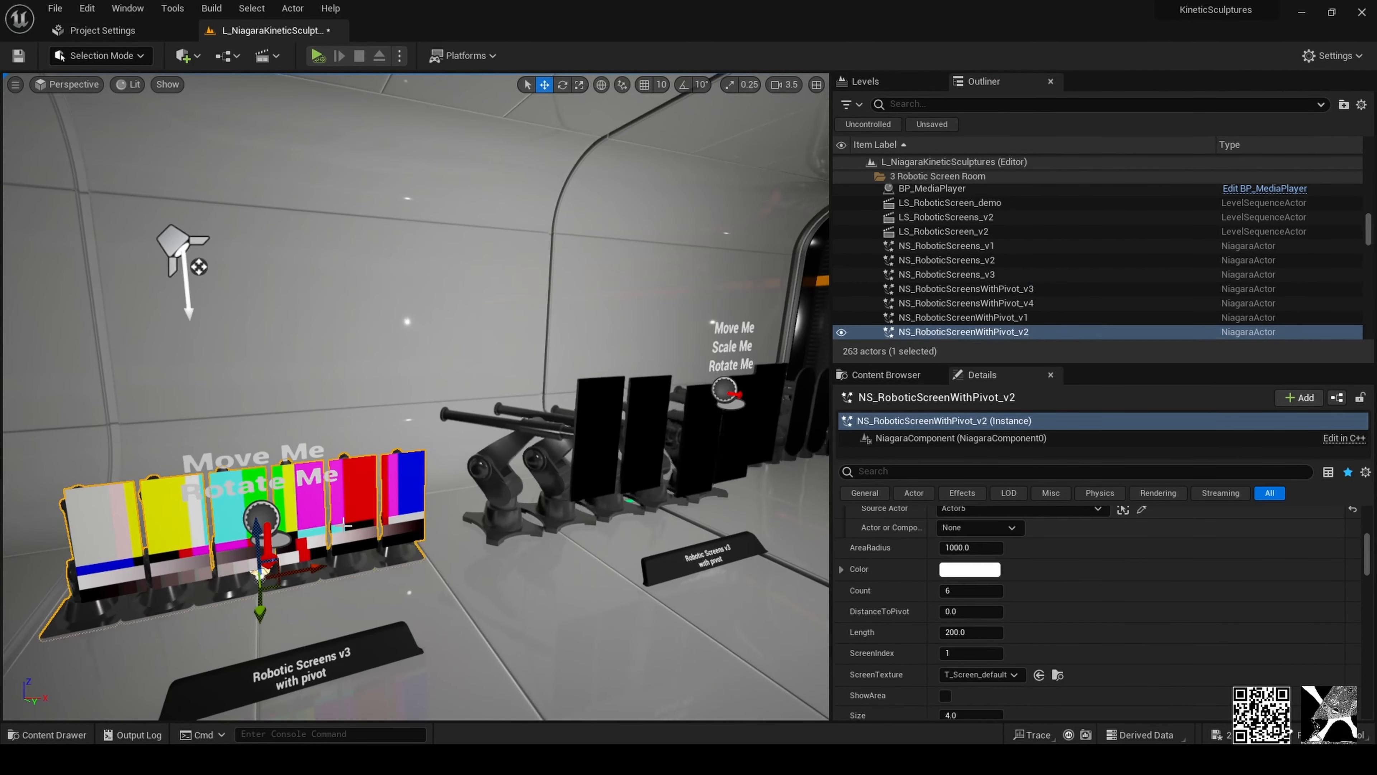
key("f")
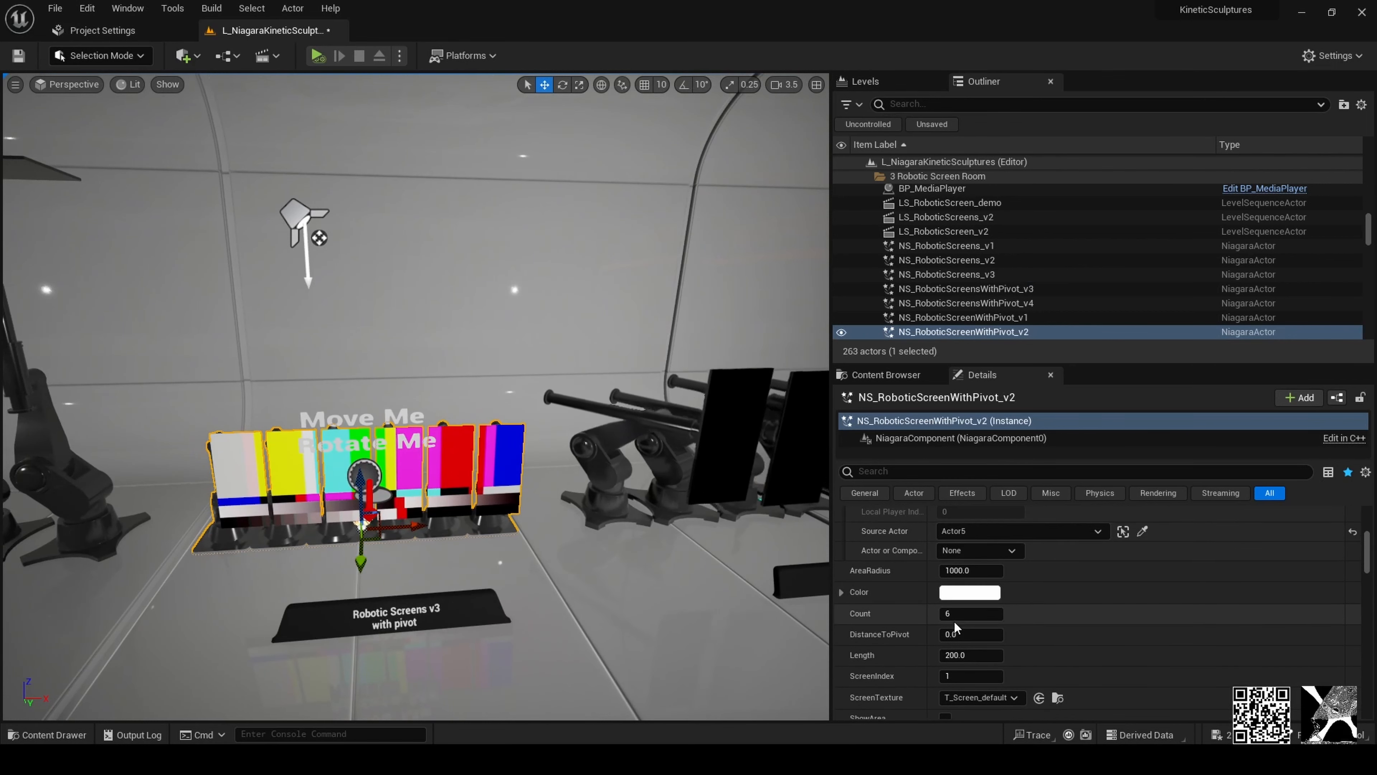
left_click_drag(955, 613, 970, 613)
left_click(966, 612)
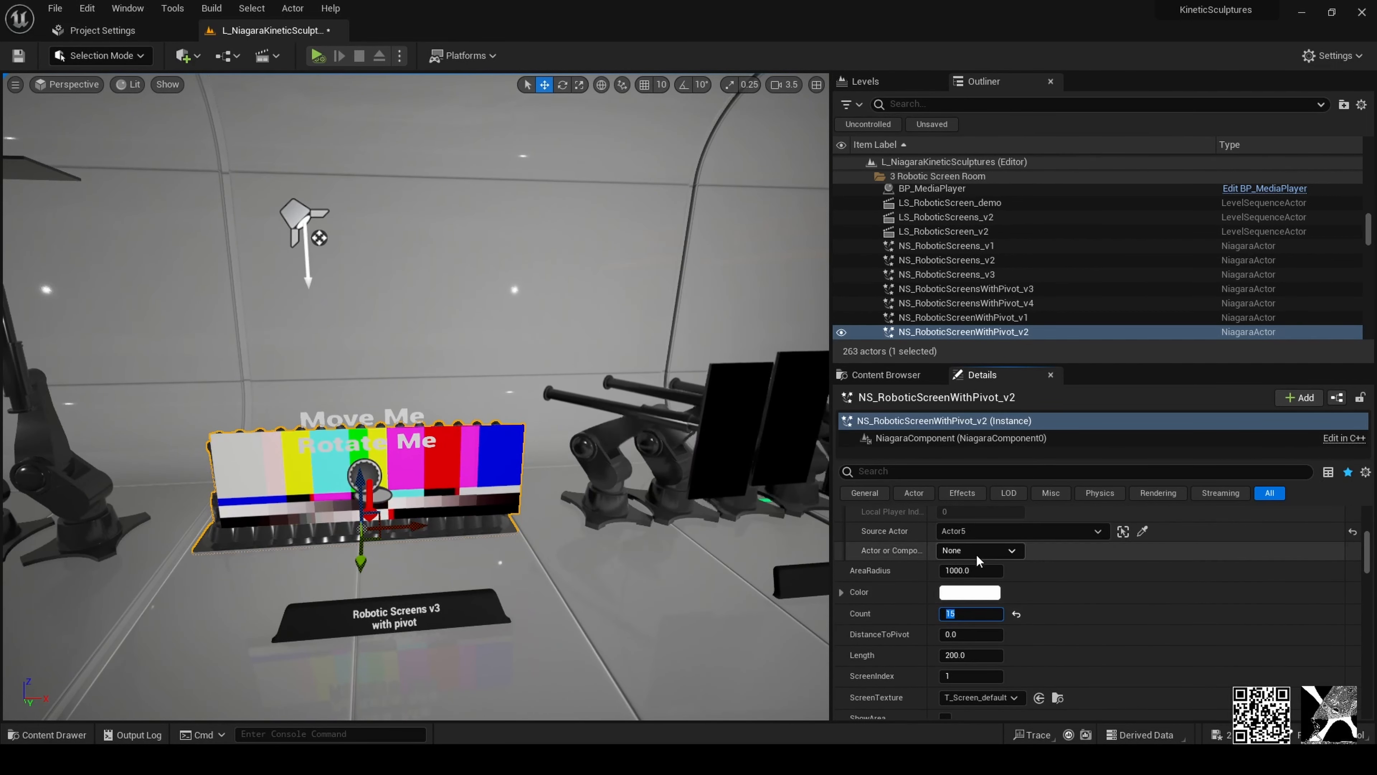
type("7")
key("Return")
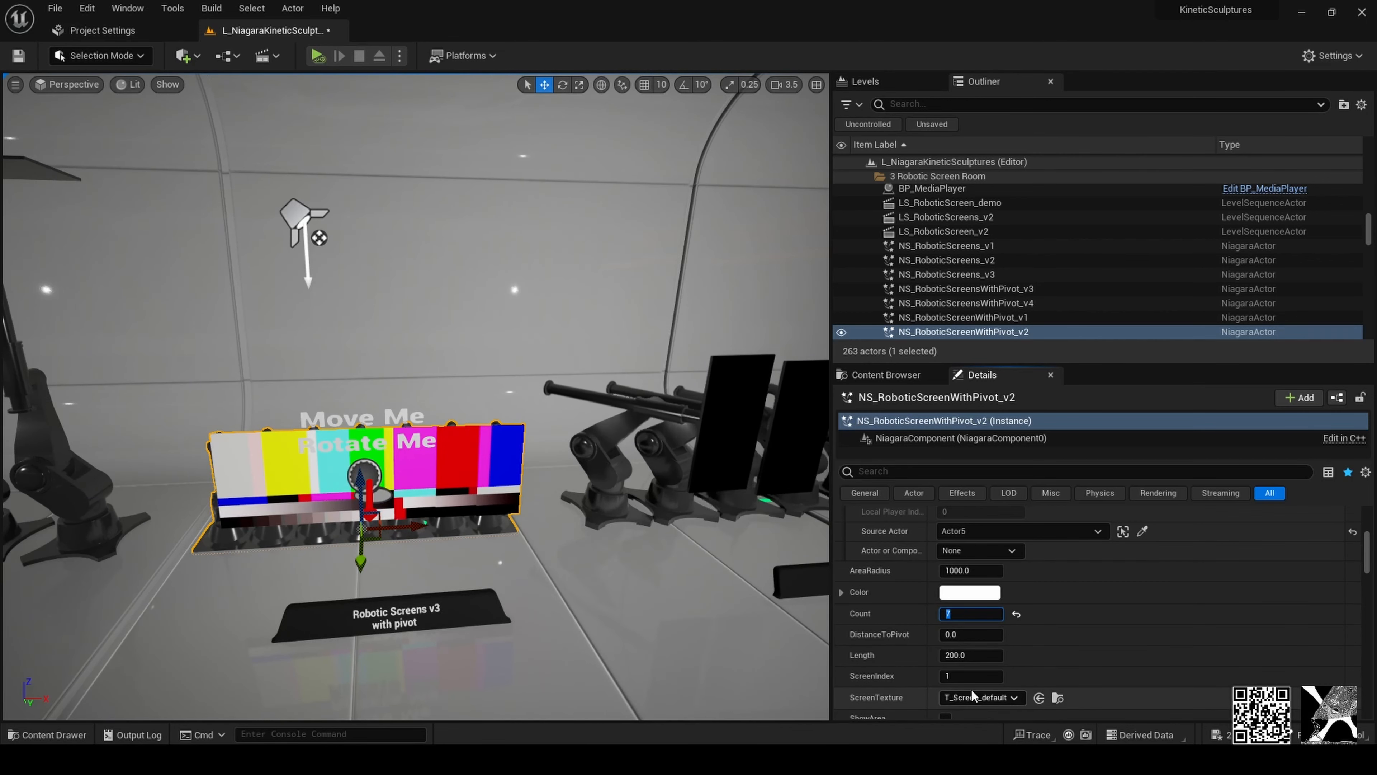
Step: Look through the user parameters of NS_RoboticScreenWithPivot_v2 and raise its Length to about 389.5 to spread the robots
scroll(976, 694, "down", 2)
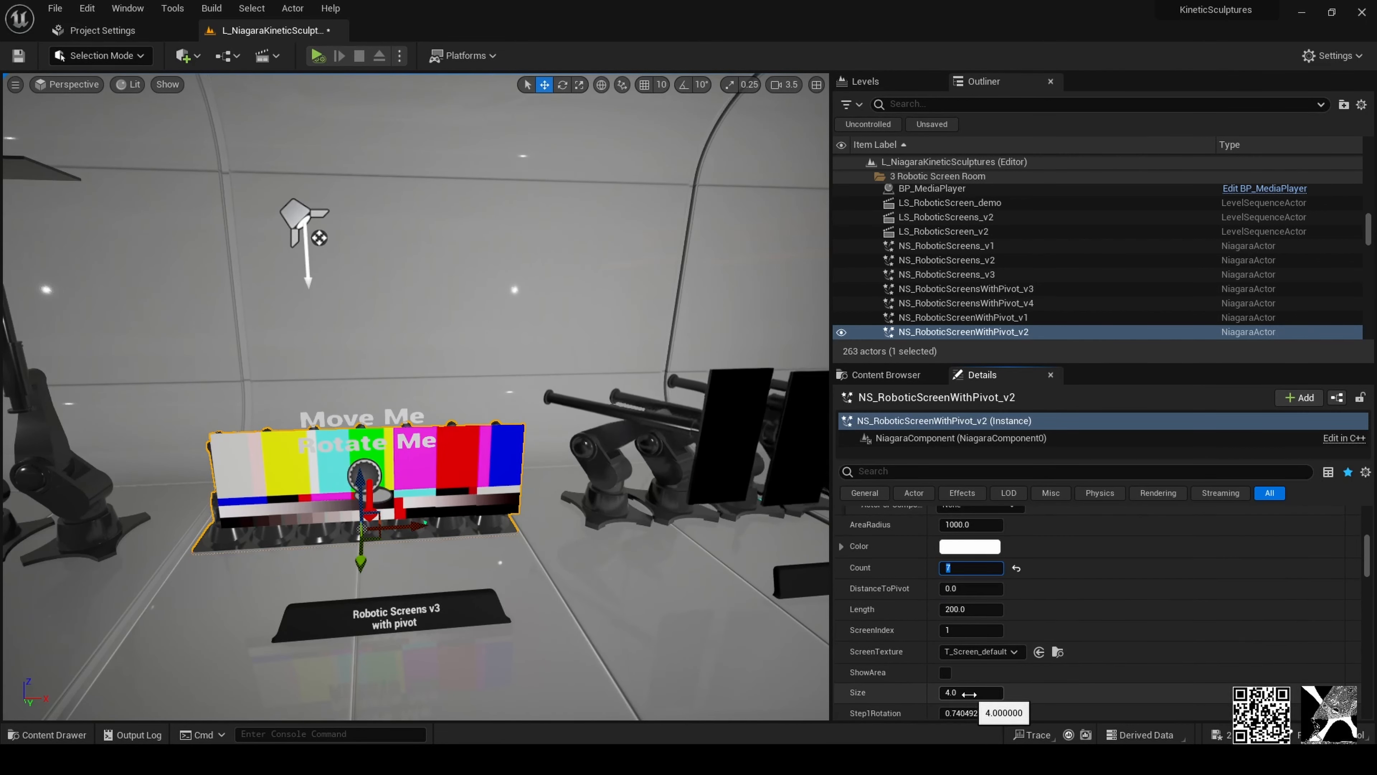
scroll(960, 692, "down", 1)
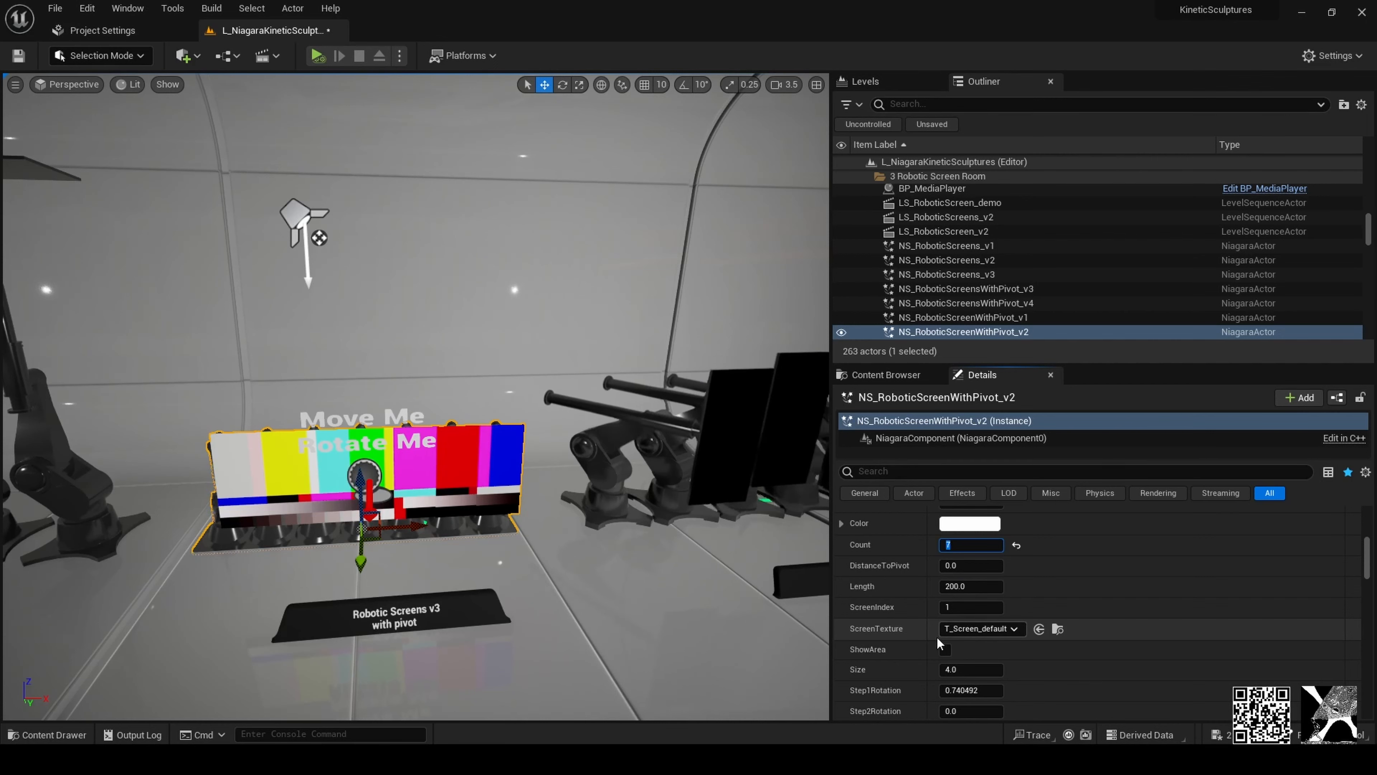
scroll(965, 629, "up", 3)
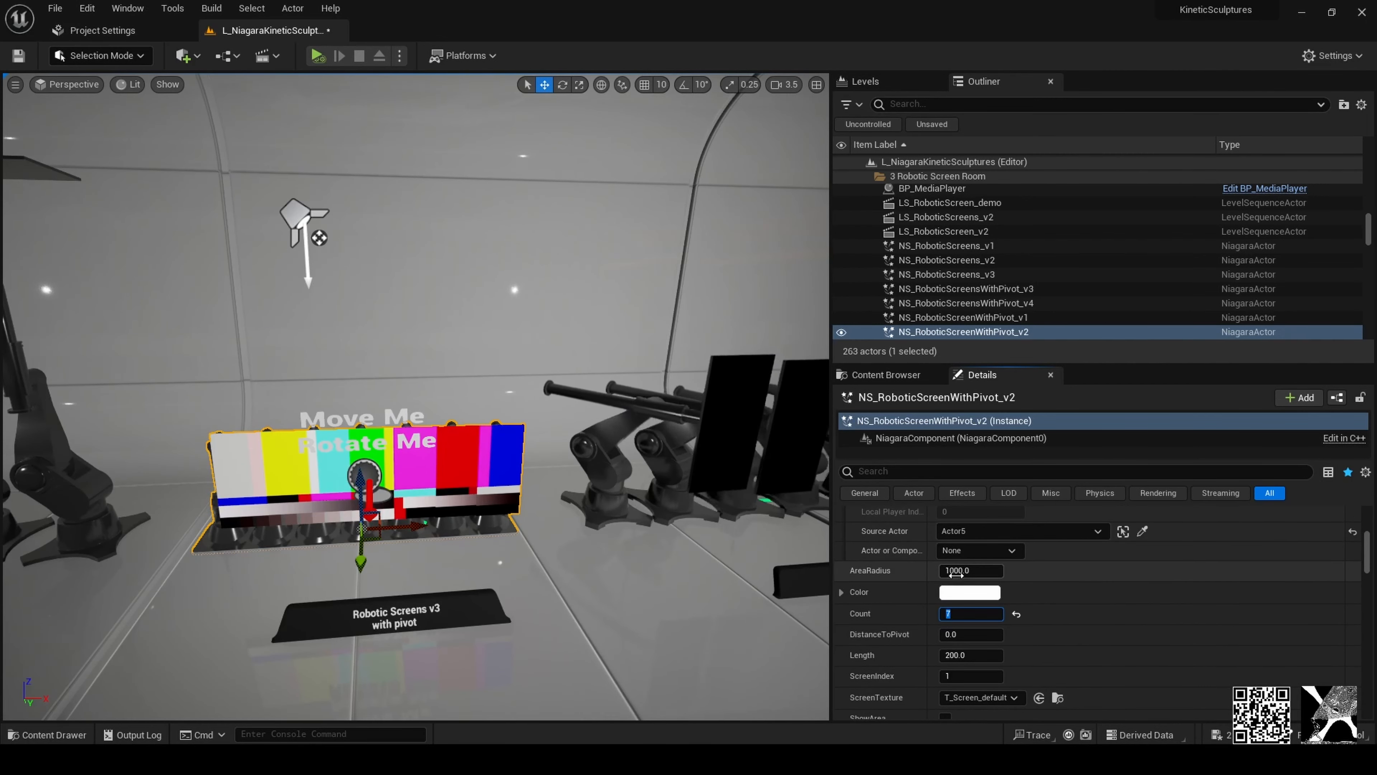
scroll(922, 569, "up", 2)
left_click(842, 522)
scroll(925, 635, "down", 5)
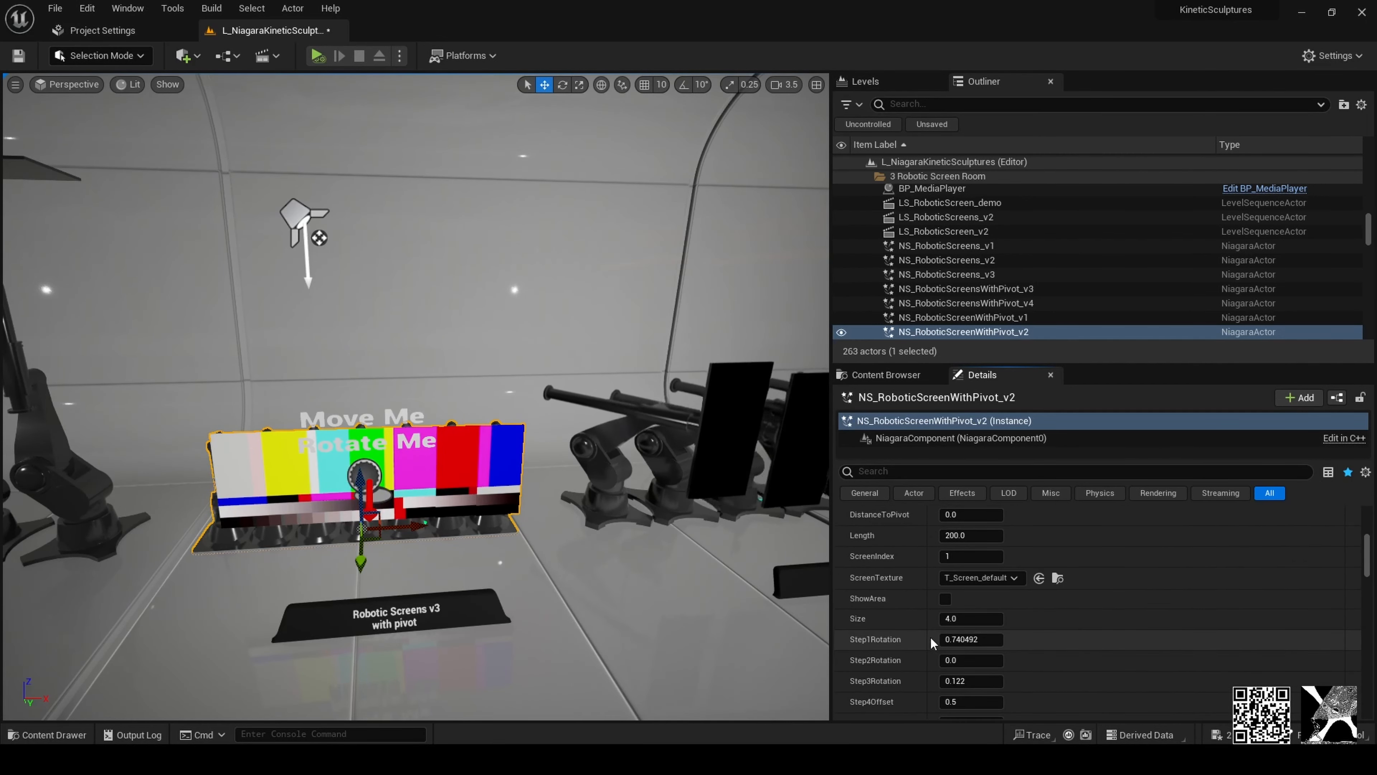
scroll(924, 631, "up", 2)
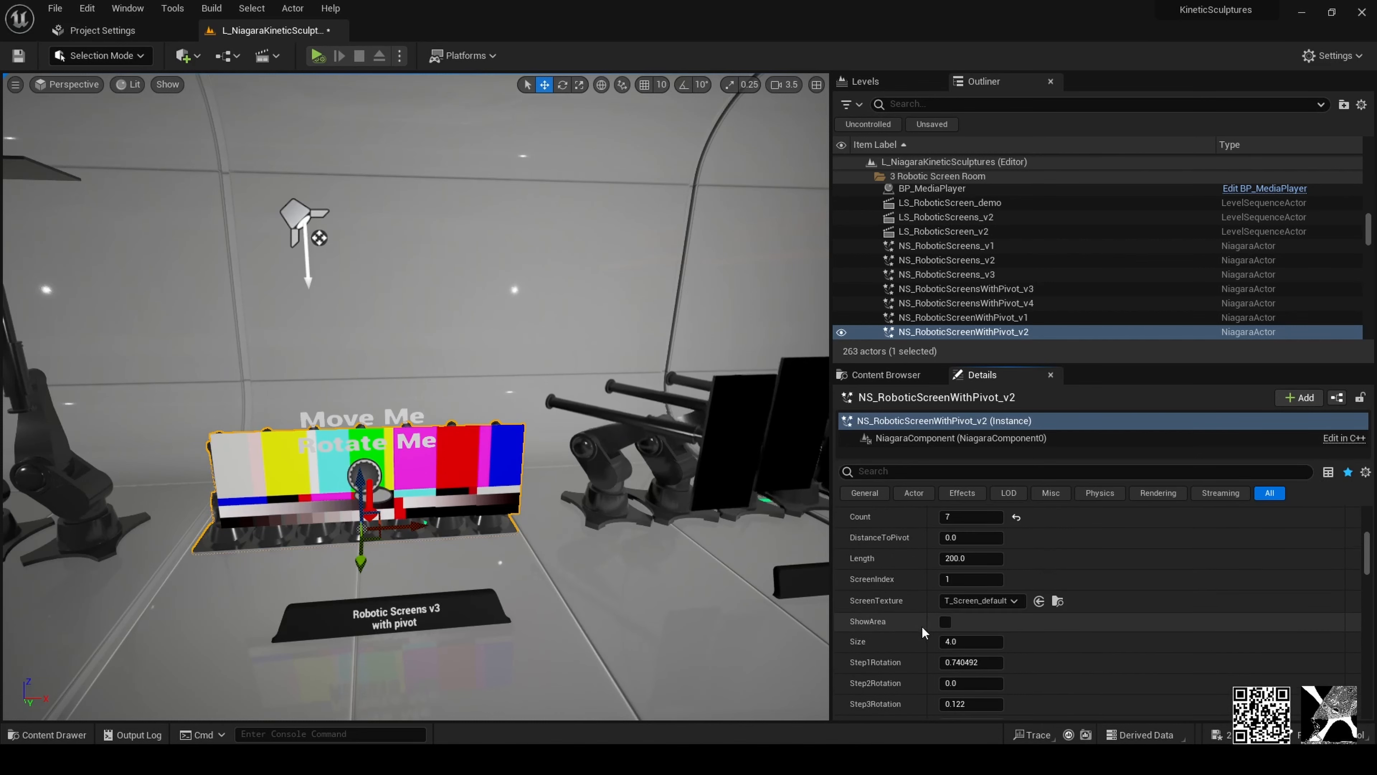
mouse_move(971, 559)
left_mouse_down()
mouse_move(1003, 559)
mouse_move(988, 563)
left_mouse_up()
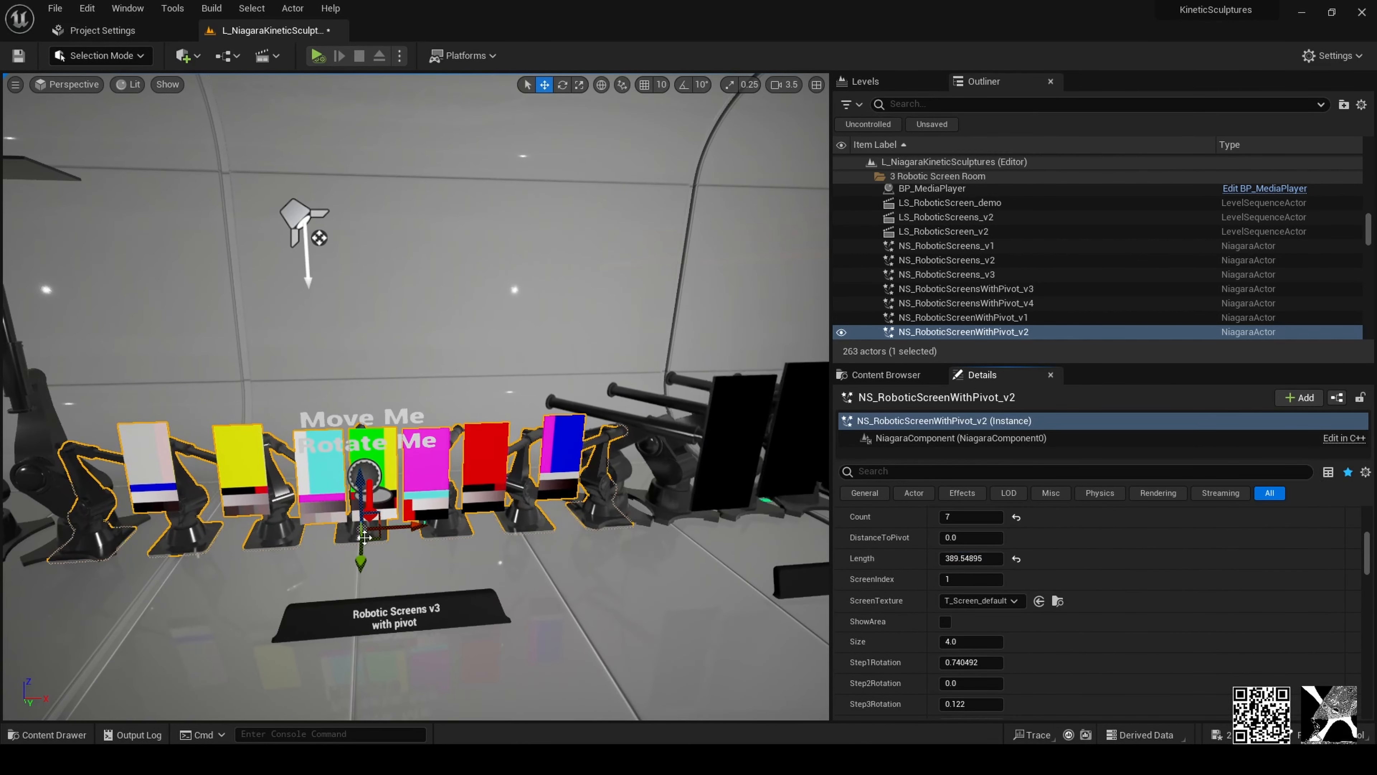
Step: Select the Move Me / Rotate Me pivot Actor5 and shift it around in front of the spread robots
left_click(378, 471)
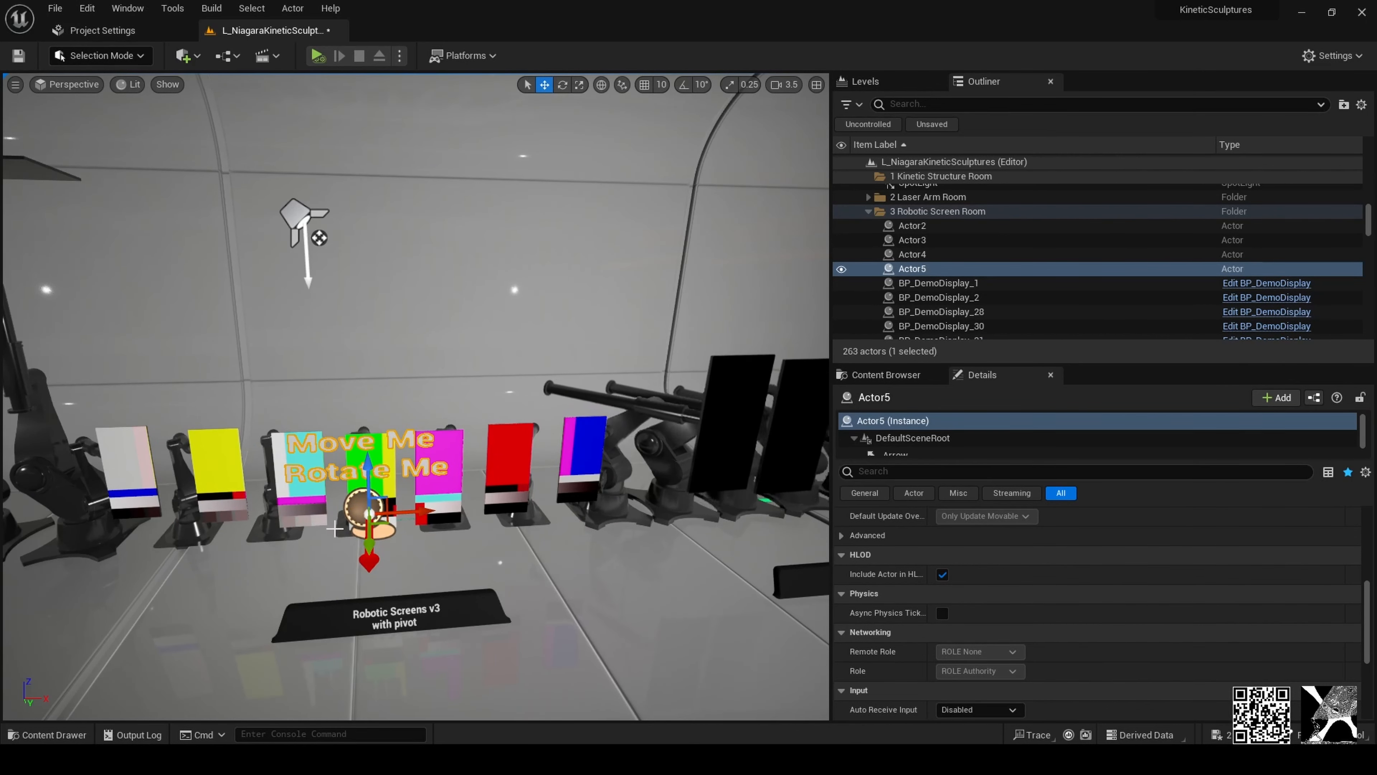
left_click_drag(369, 544, 392, 494)
left_click_drag(371, 542, 364, 540)
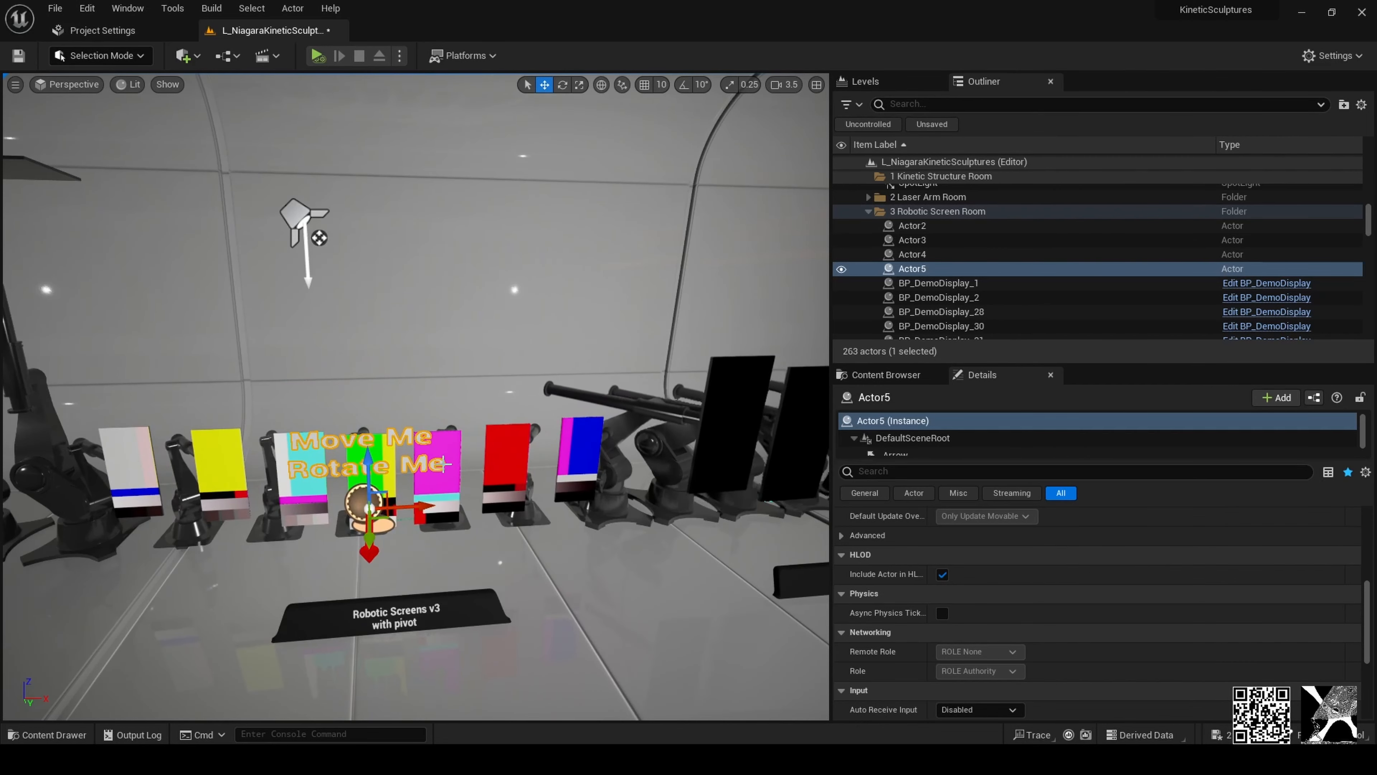
Step: Reset the Count and Length of NS_RoboticScreenWithPivot_v2 to their defaults of 6 and 200
left_click(260, 483)
left_click(296, 478)
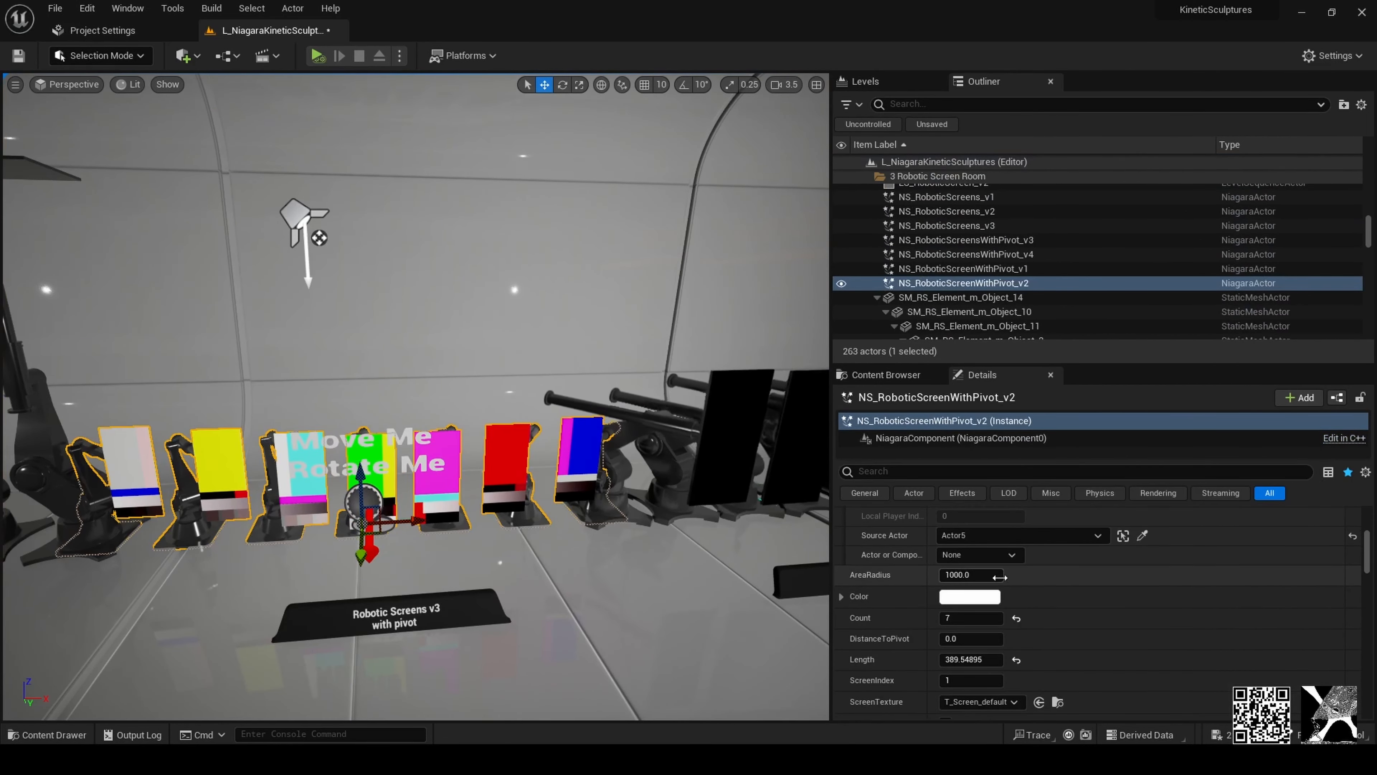
left_click(1016, 618)
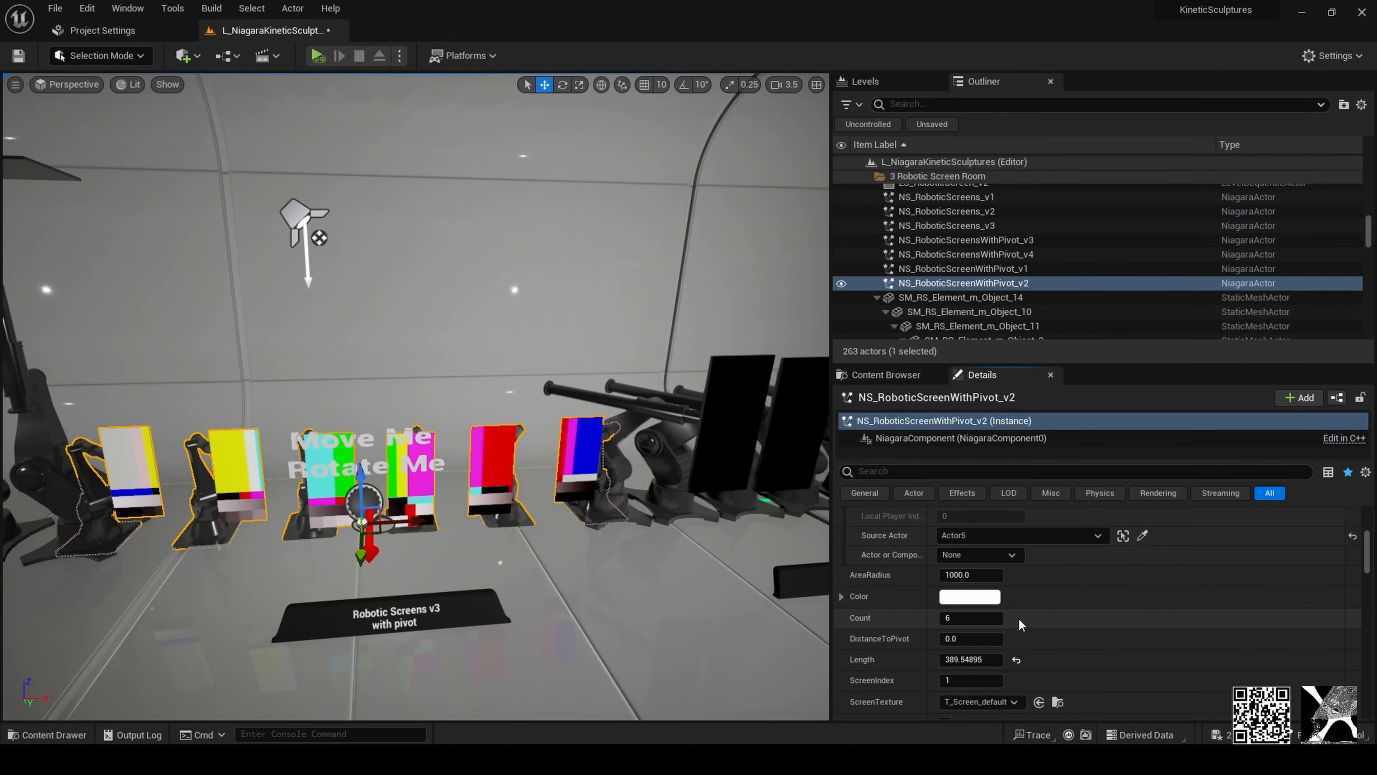
left_click(1015, 659)
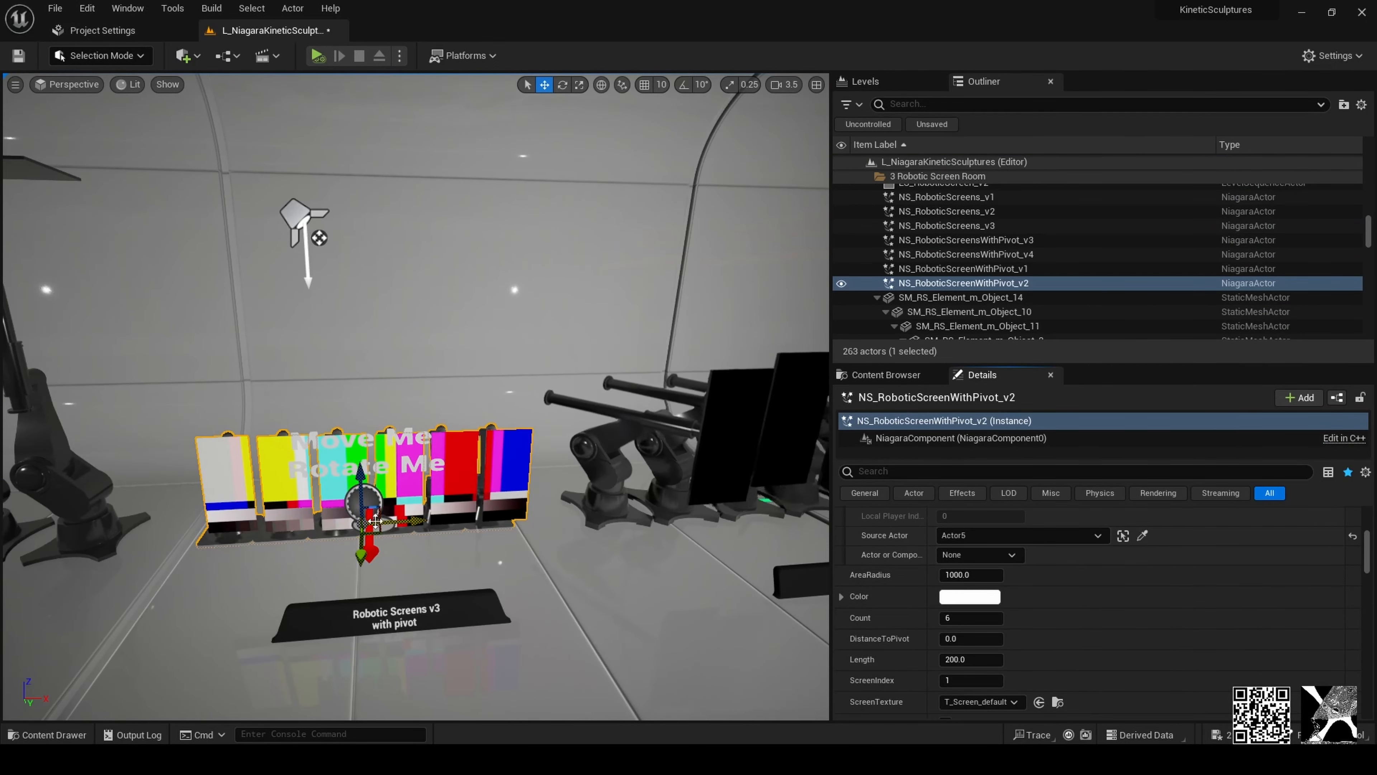
Step: Move the Actor5 pivot sideways along the robot row and rotate it to turn the screens
left_click(364, 499)
left_click_drag(421, 508, 265, 479)
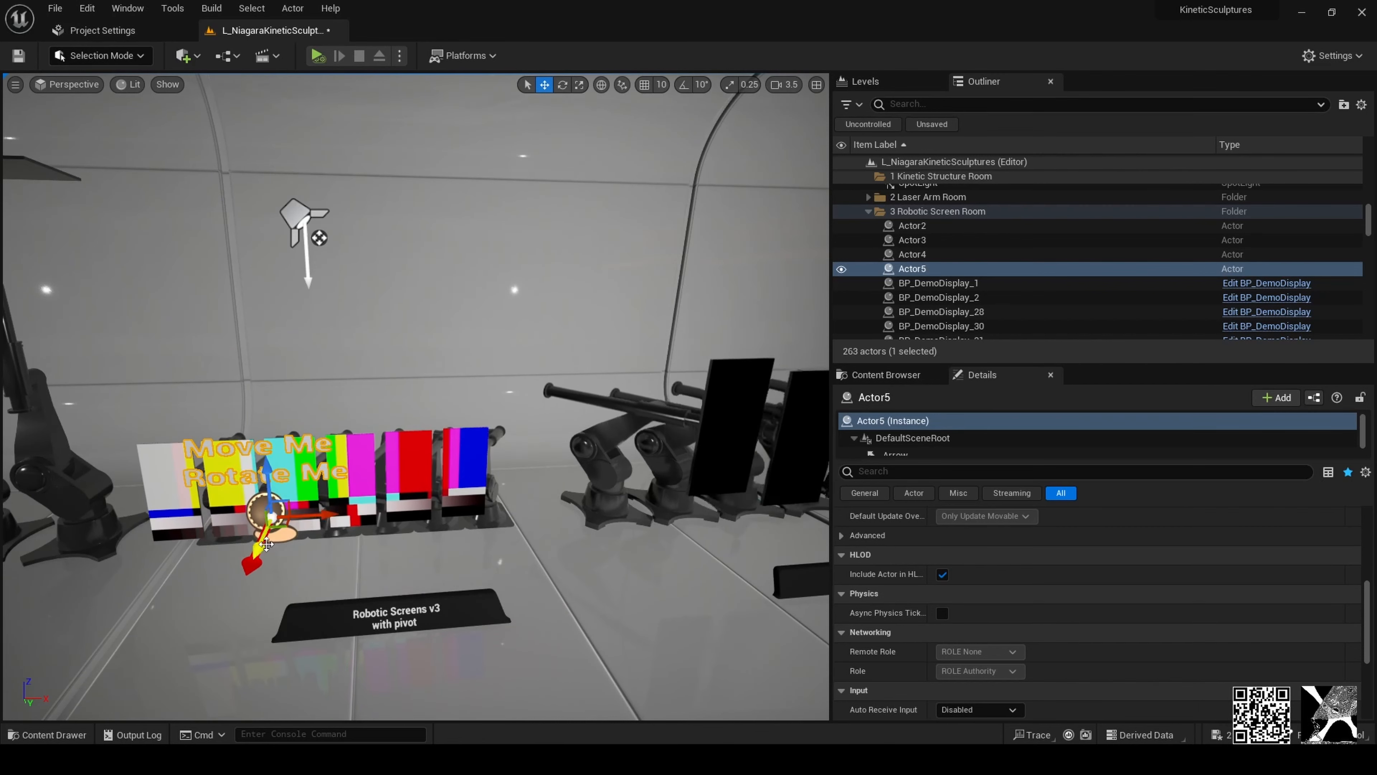
key("e")
mouse_move(307, 556)
left_mouse_down()
mouse_move(360, 537)
mouse_move(273, 564)
mouse_move(304, 557)
mouse_move(287, 560)
left_mouse_up()
Step: Try T_Sky_Clouds_M as the ScreenTexture of NS_RoboticScreenWithPivot_v2, and replace it with T_Logo
left_click(404, 465)
scroll(1042, 641, "down", 4)
left_click(1005, 612)
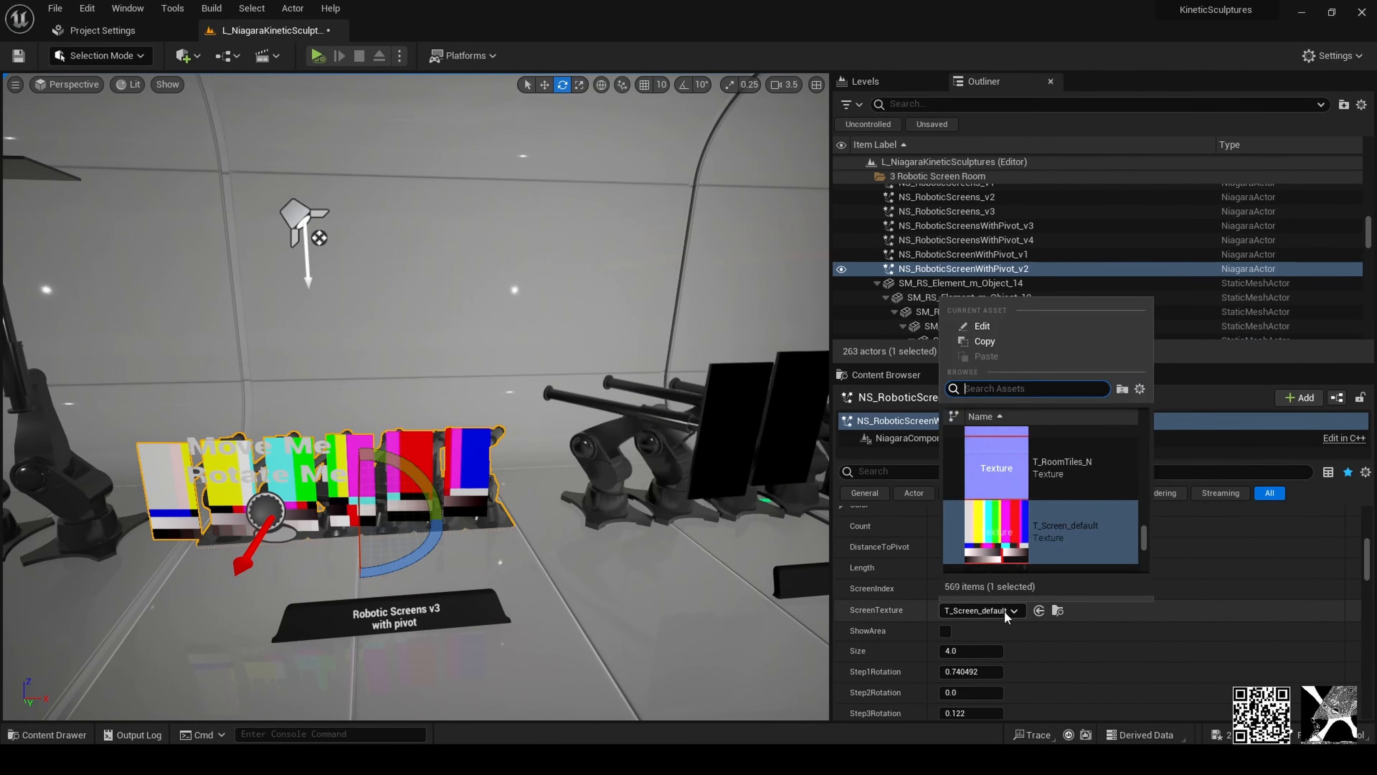
scroll(1090, 540, "down", 5)
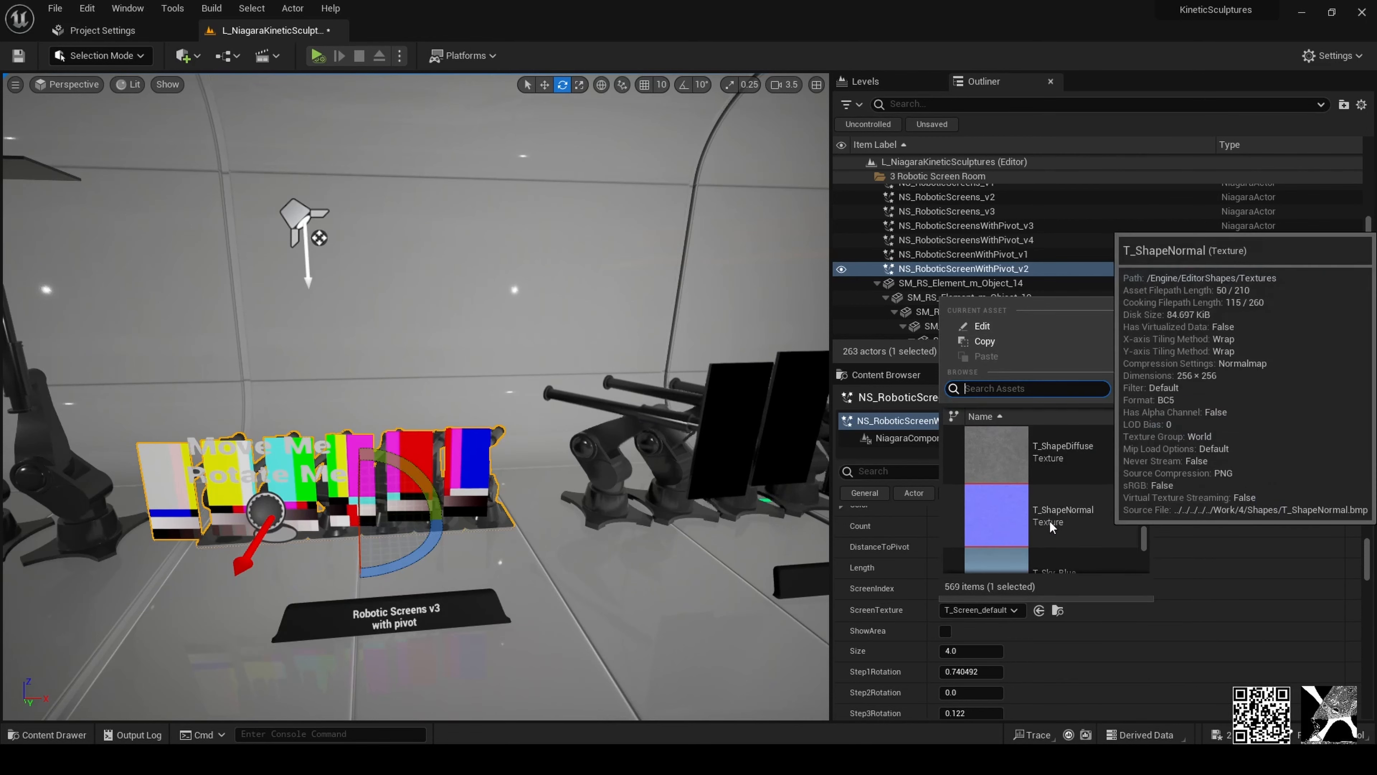
scroll(1049, 520, "down", 3)
left_click(1013, 467)
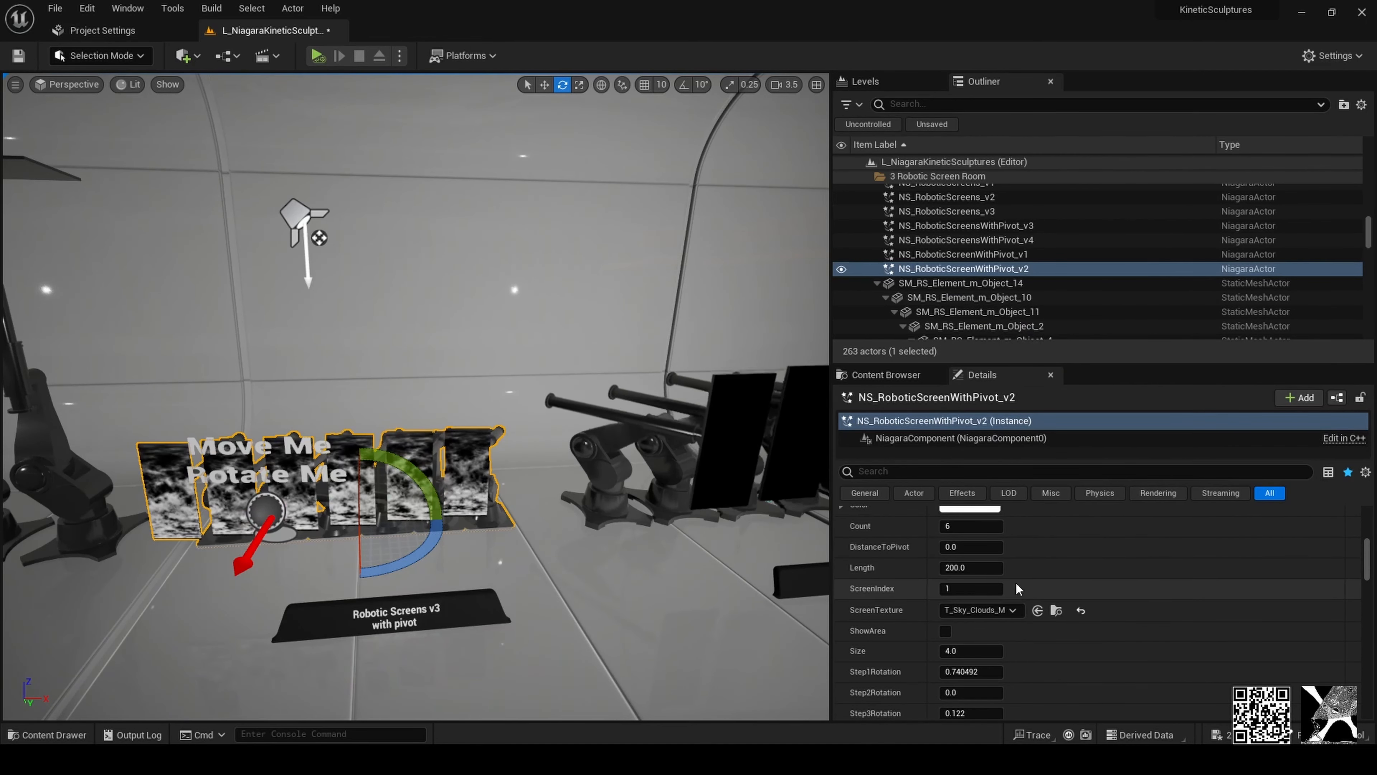
left_click(992, 607)
scroll(1048, 505, "down", 2)
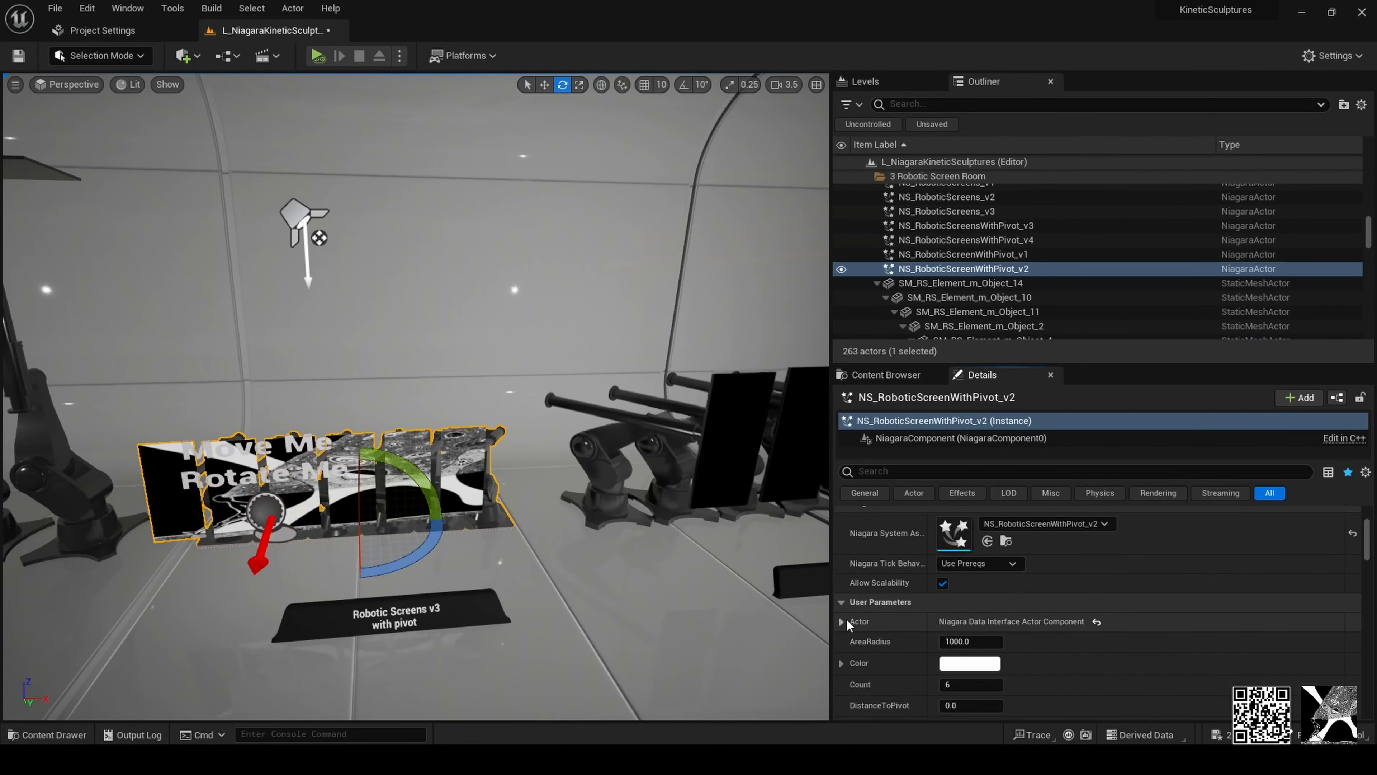
Step: Set the AreaRadius of NS_RoboticScreenWithPivot_v2 to 0
scroll(867, 640, "down", 3)
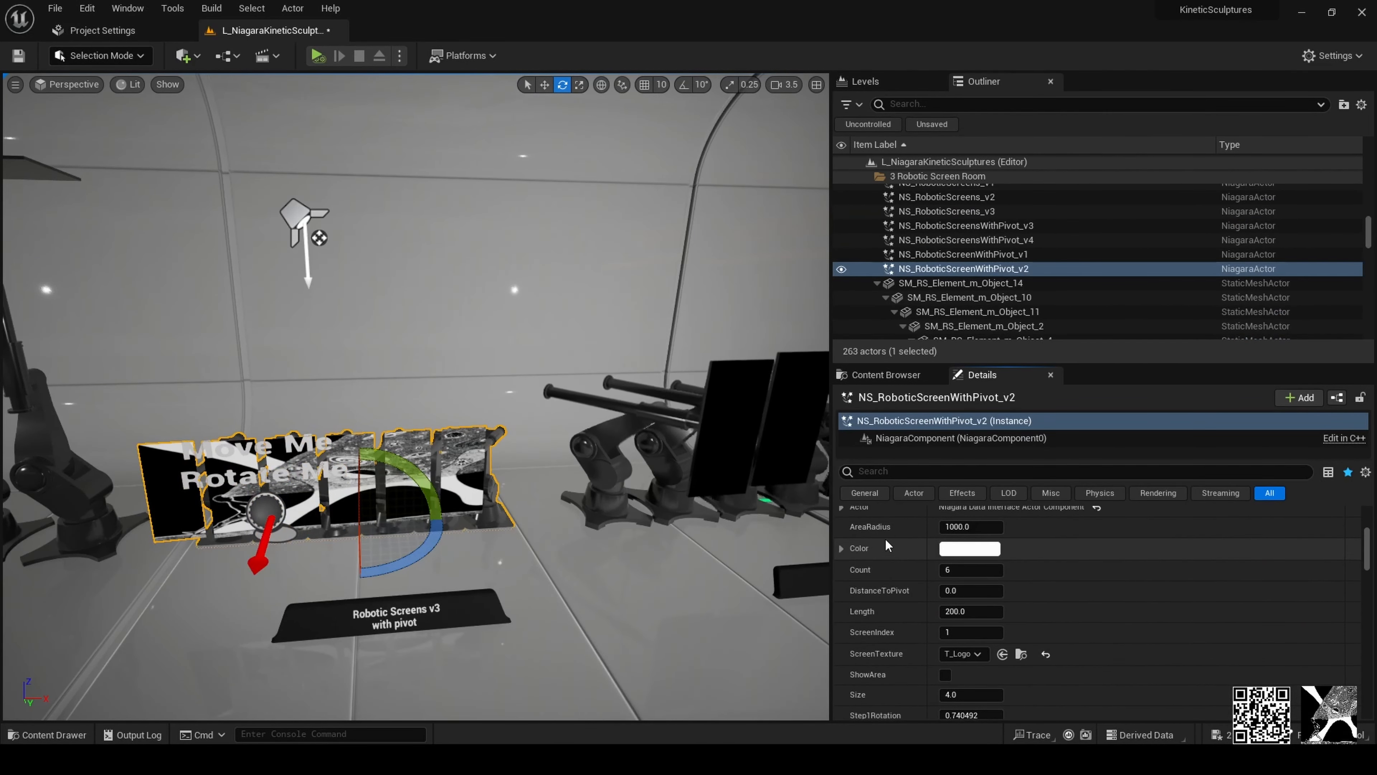
left_click(971, 526)
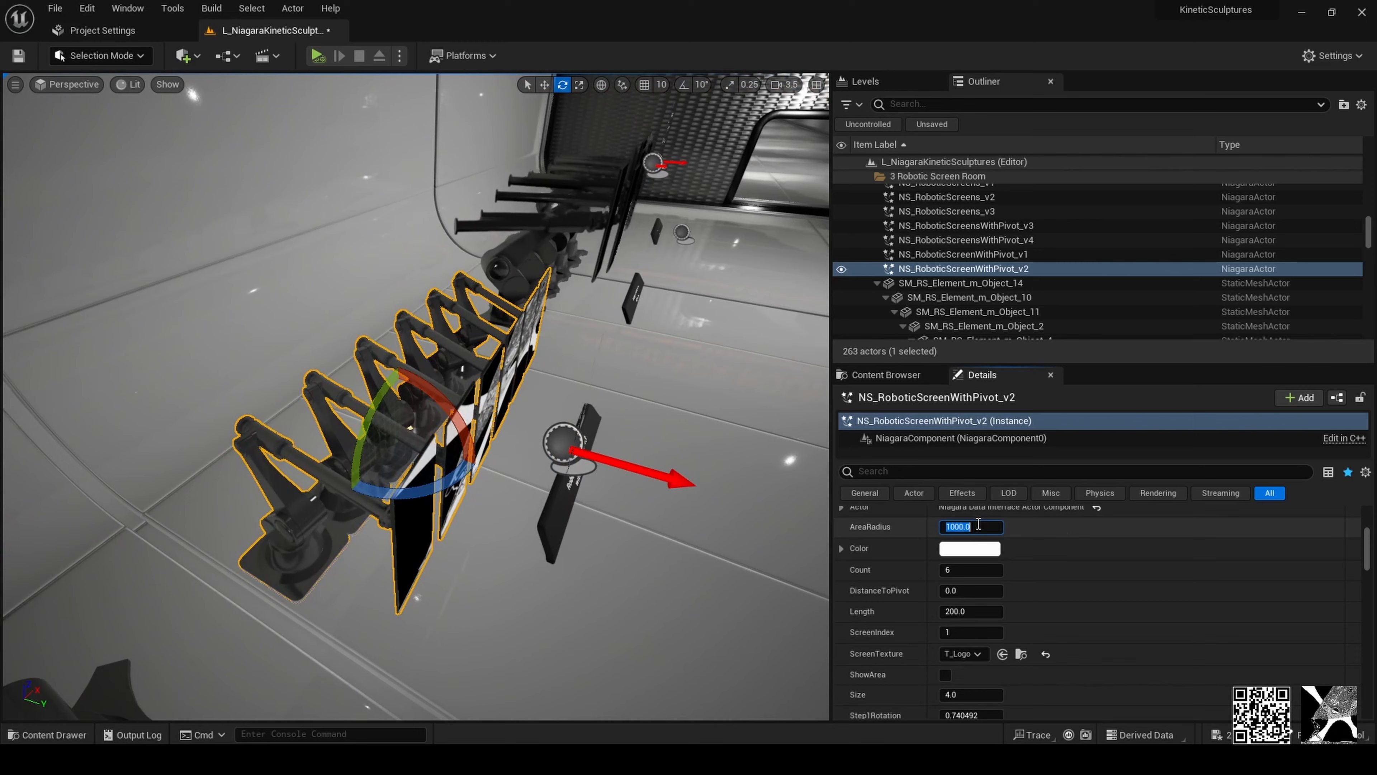
type("0")
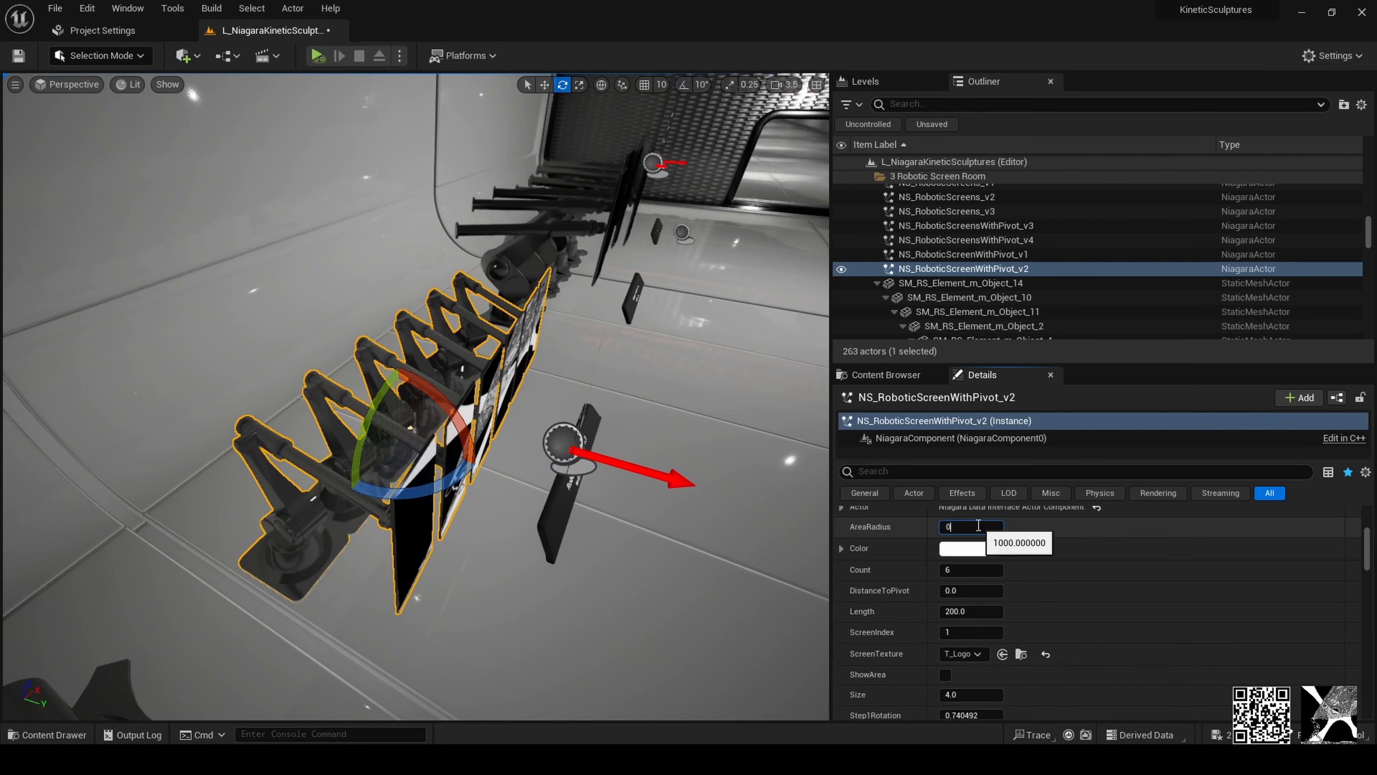
key("Return")
Step: Move the Actor5 pivot out toward the Robotic Screens v3 sign and back to test the robots' reaction to it
right_click_drag(396, 421, 388, 428)
left_click(324, 442)
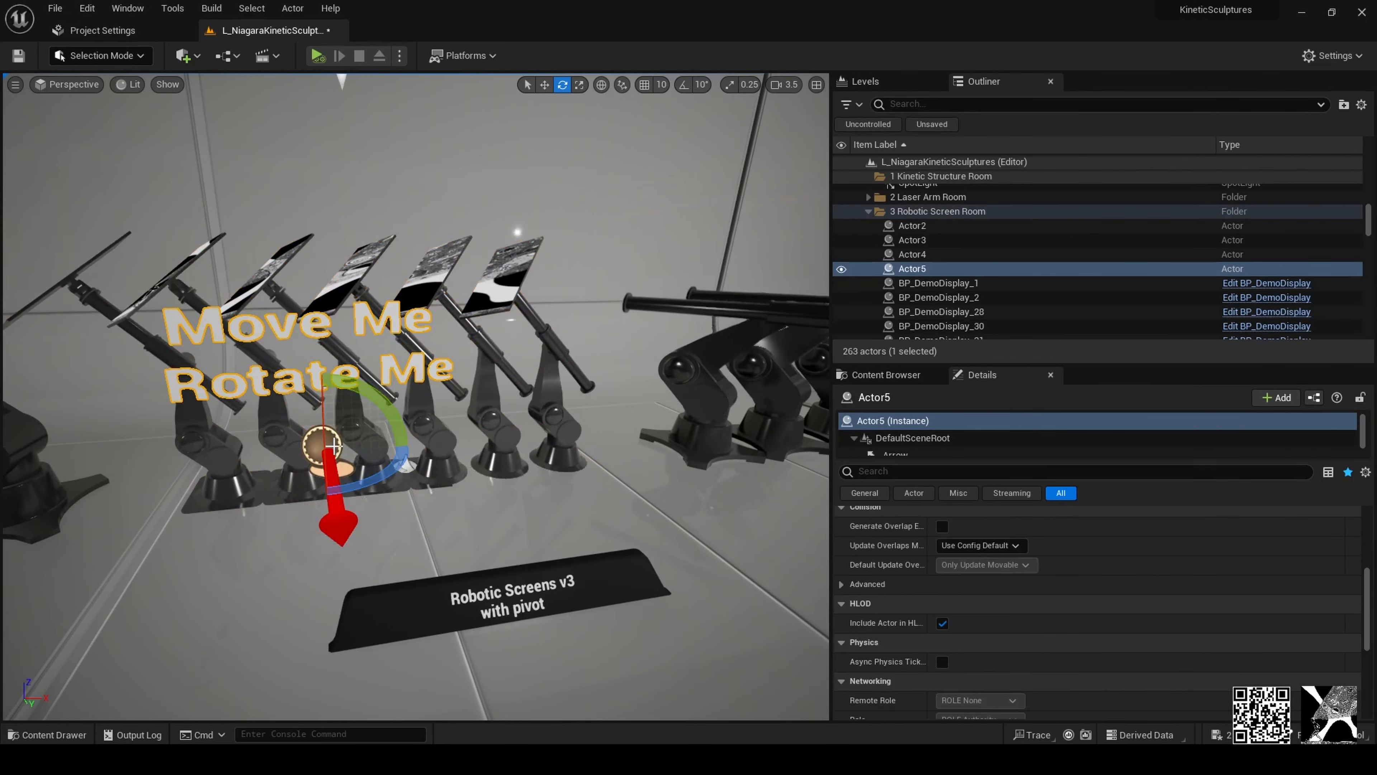
key("r")
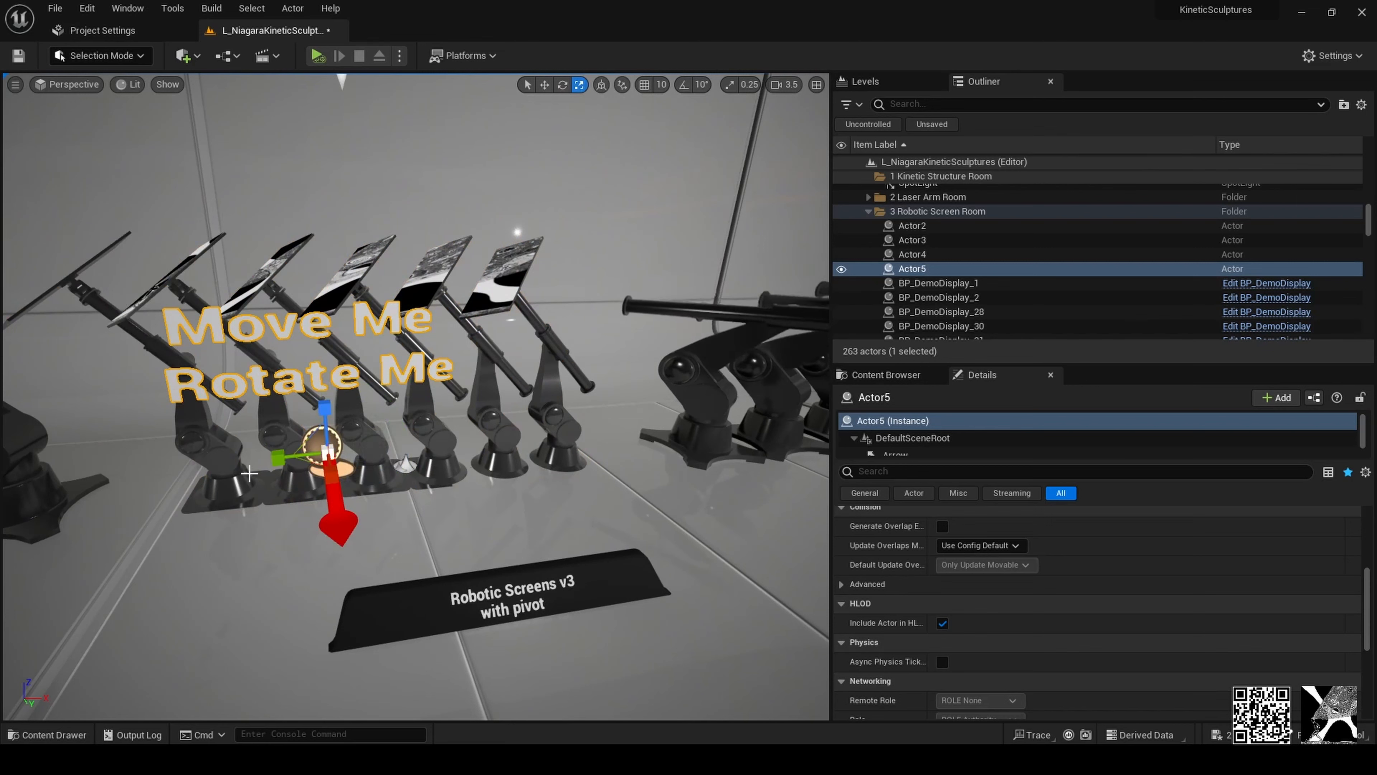
key("w")
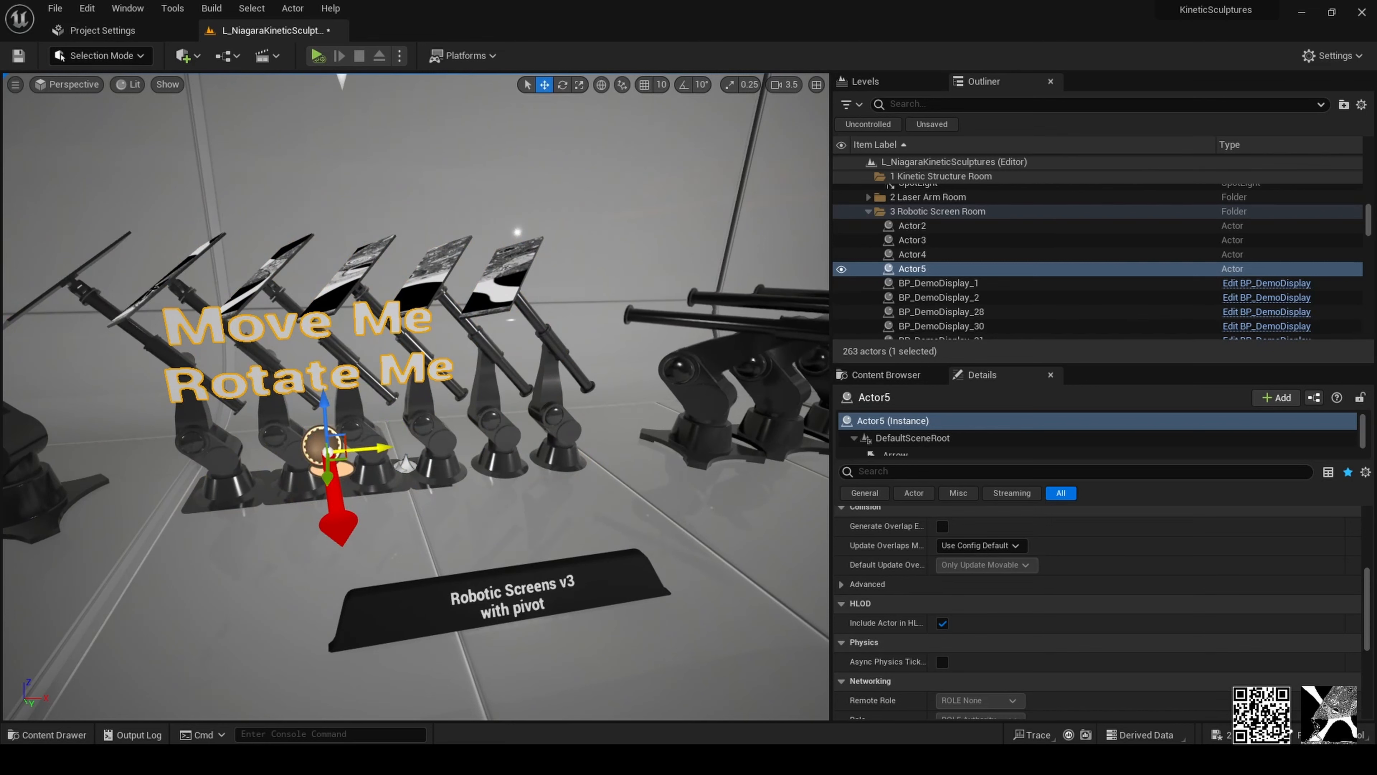
left_click_drag(355, 478, 394, 515)
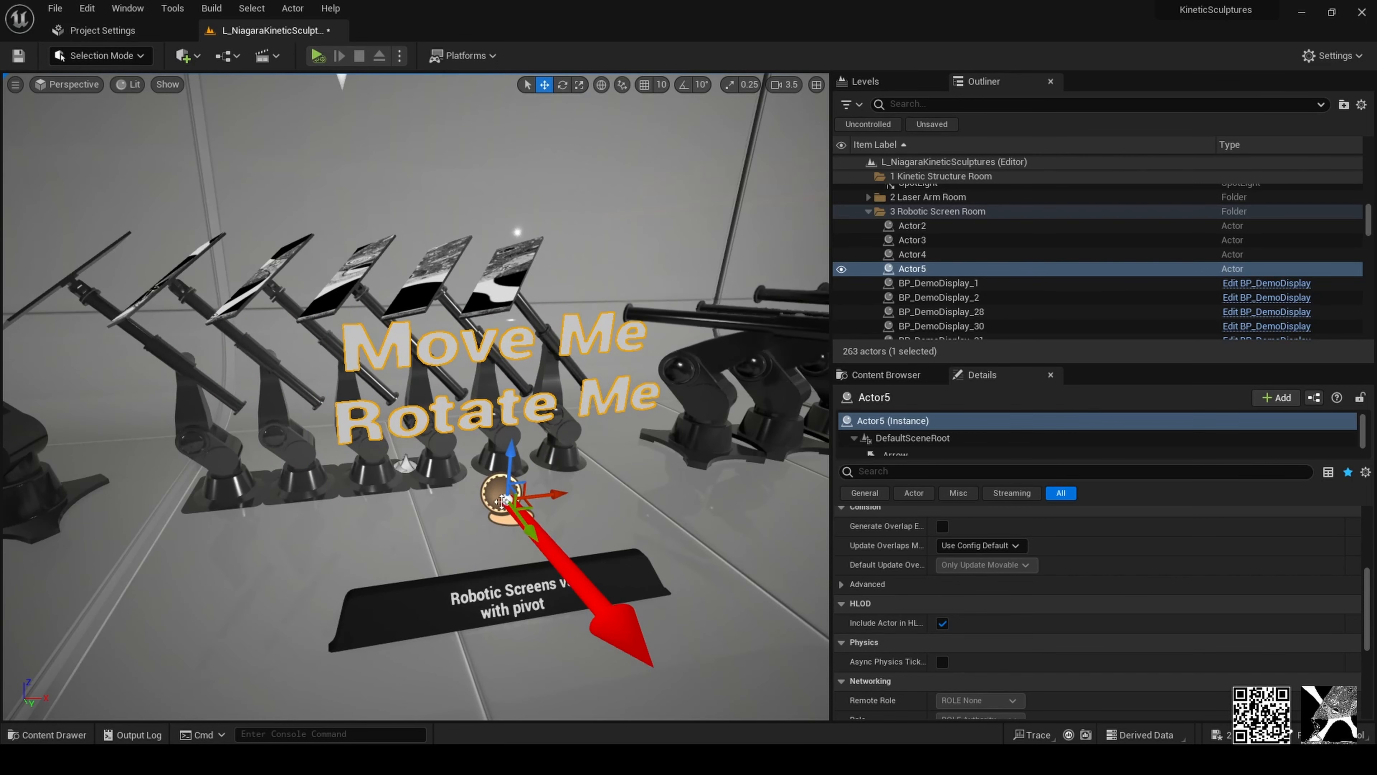
left_click_drag(520, 540, 418, 416)
Step: Check the parameters of NS_RoboticScreenWithPivot_v2 and move the Actor5 pivot across the floor to test the screens' tracking range
left_click(419, 416)
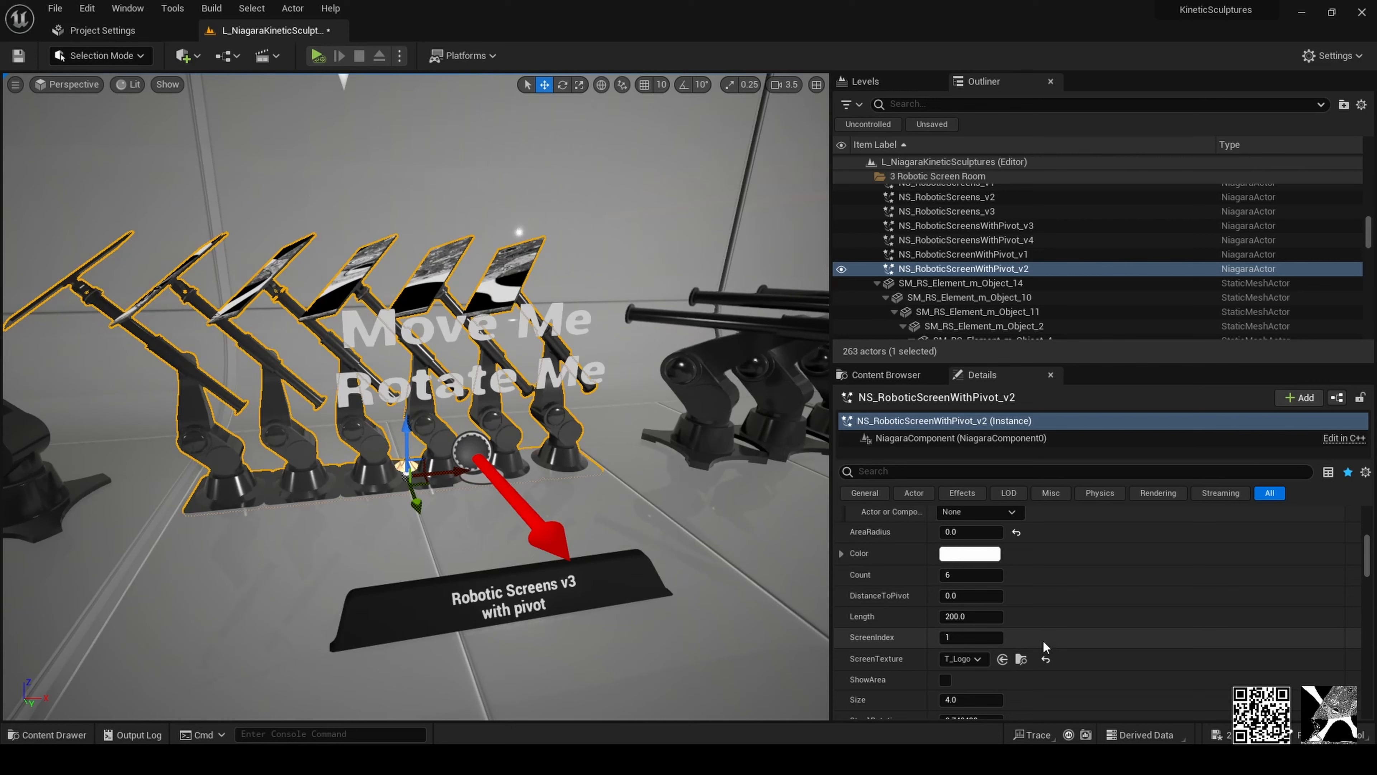
scroll(1019, 651, "down", 3)
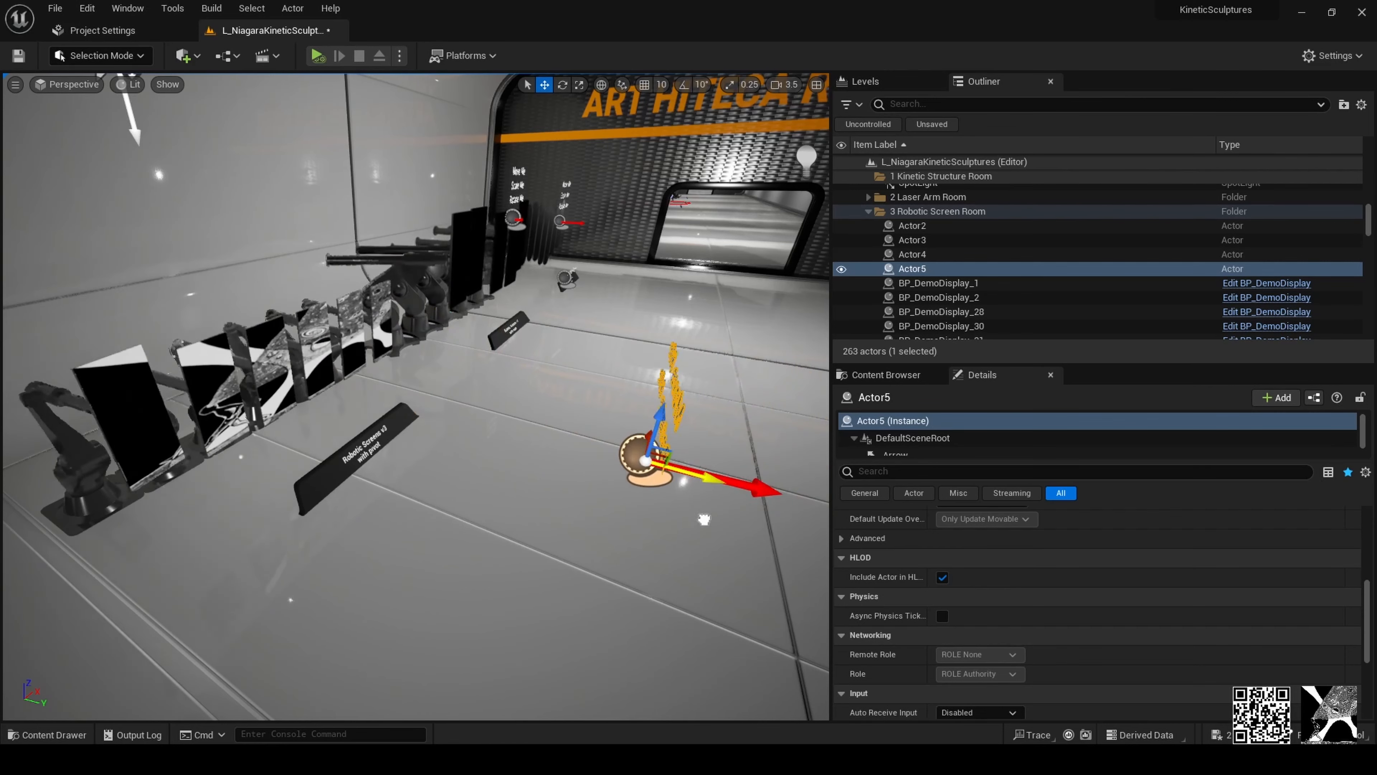
scroll(392, 426, "down", 5)
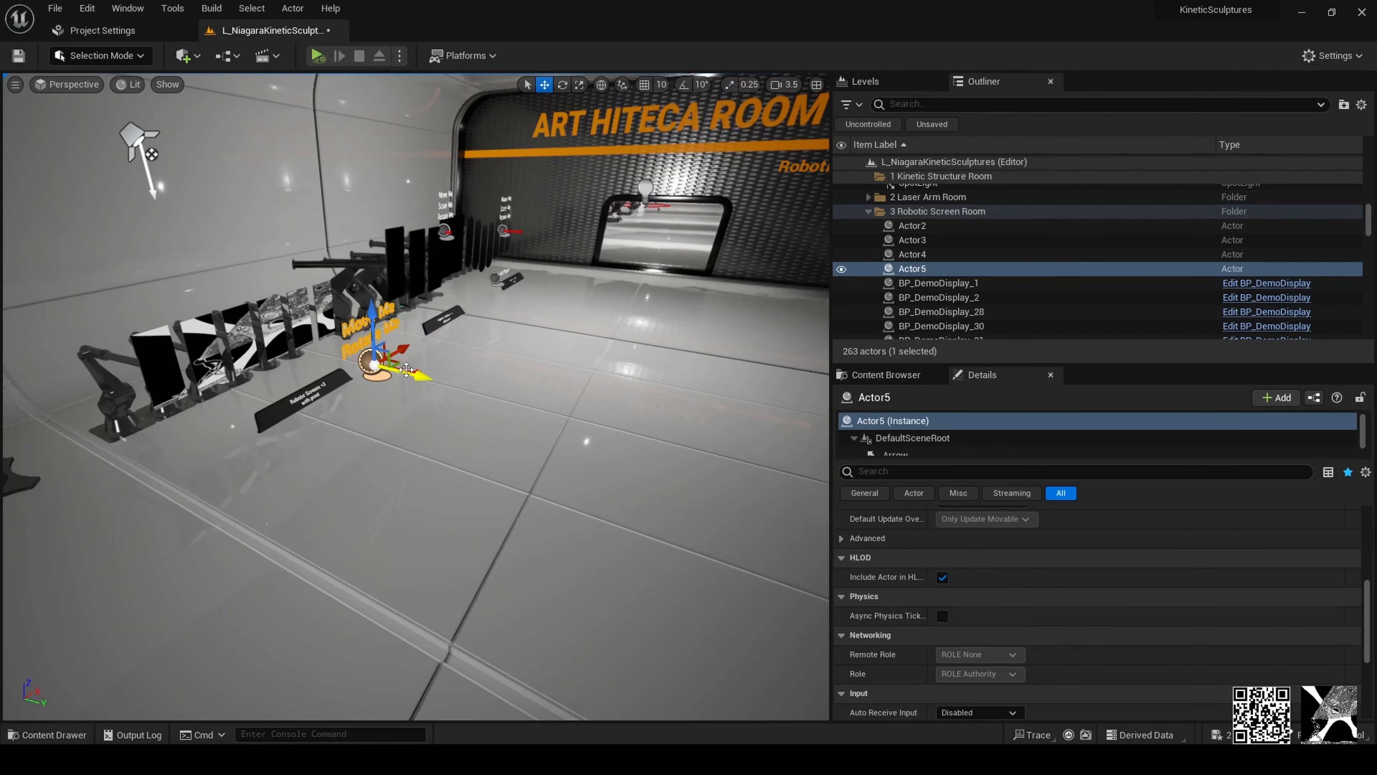
left_click_drag(470, 398, 556, 460)
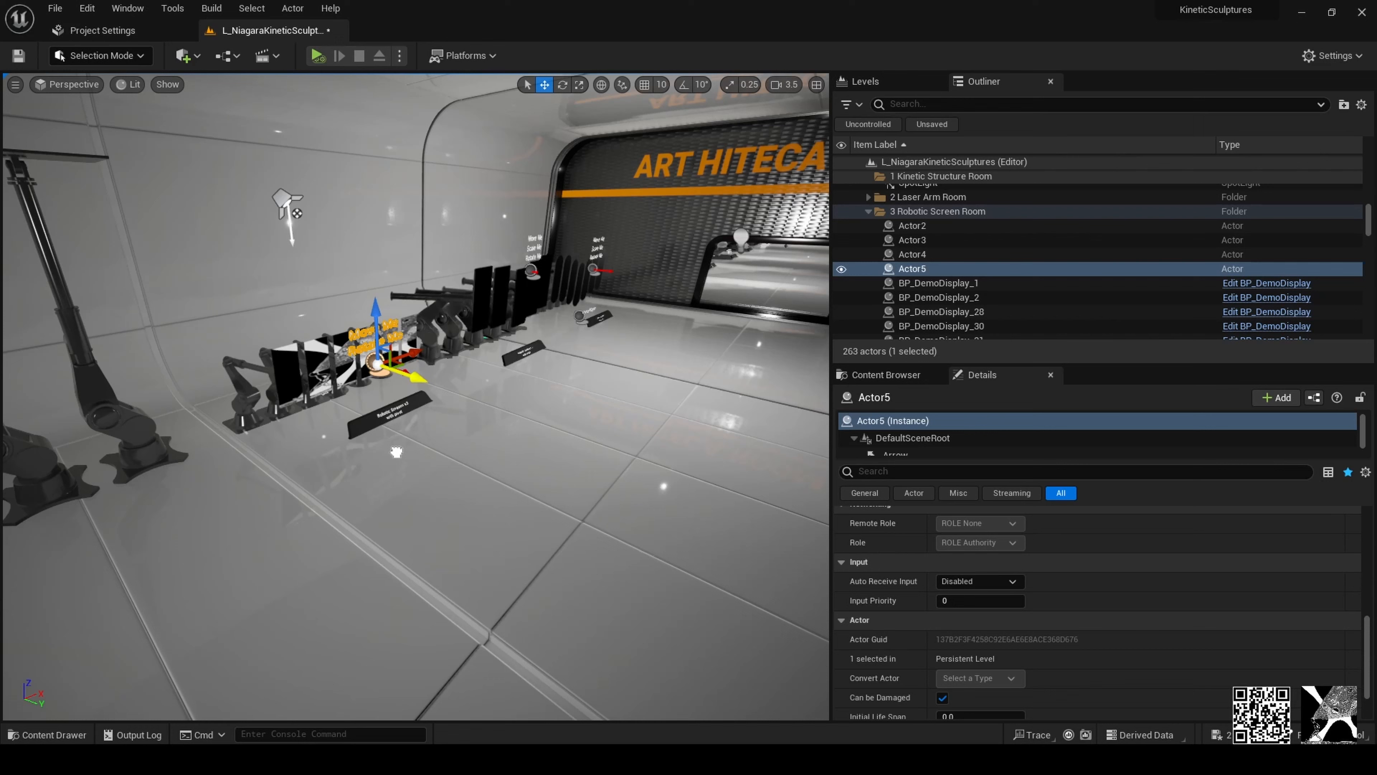
Step: Move the Actor5 pivot in front of its Robotic Screens v3 display to test how the screens follow it
mouse_move(409, 511)
left_mouse_down()
mouse_move(652, 574)
mouse_move(394, 508)
left_mouse_up()
right_click_drag(374, 493, 328, 506)
key("w")
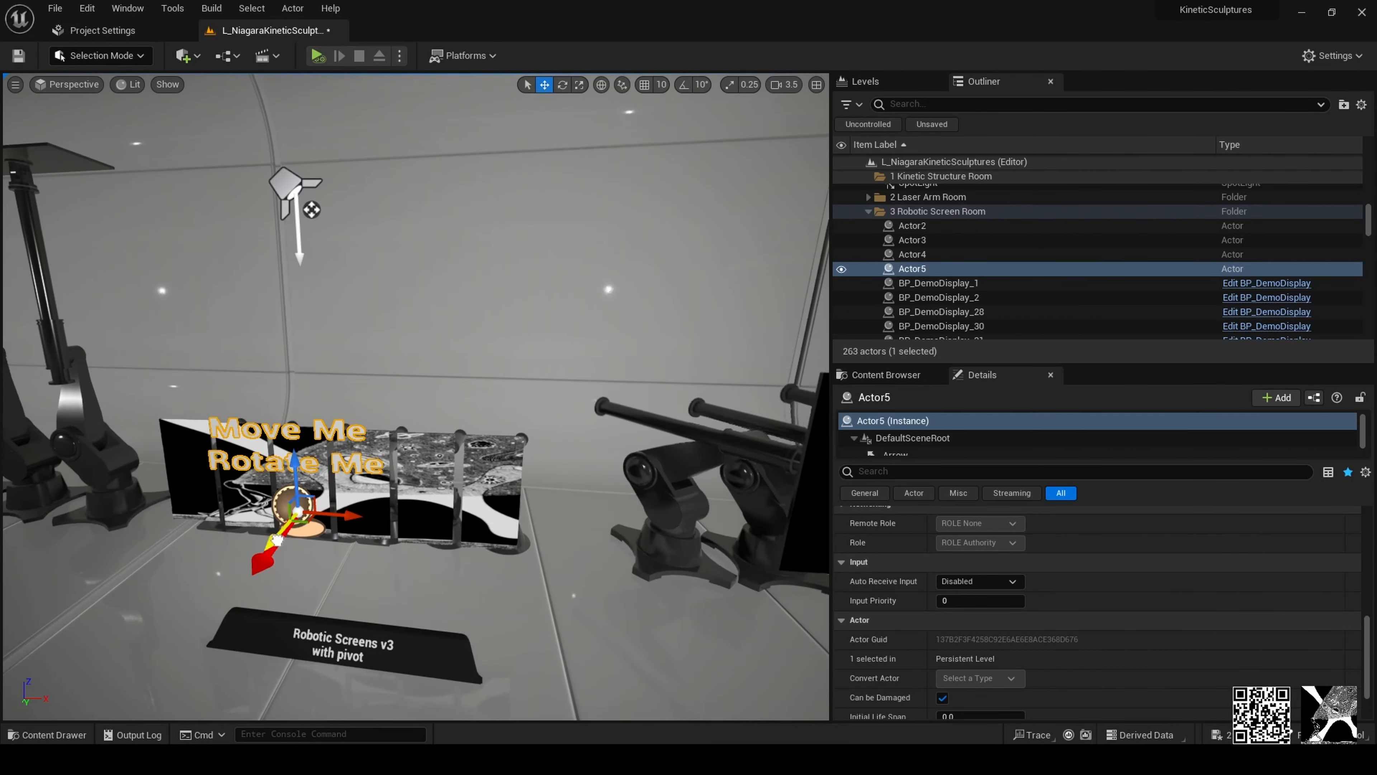
mouse_move(275, 540)
left_mouse_down()
mouse_move(251, 572)
mouse_move(275, 540)
left_mouse_up()
Step: Select the Actor4 and Actor2 pivots of the neighbouring video screen displays in turn and put Actor2 in rotation mode
right_click_drag(347, 499, 466, 488)
left_click(644, 387)
left_click(189, 359)
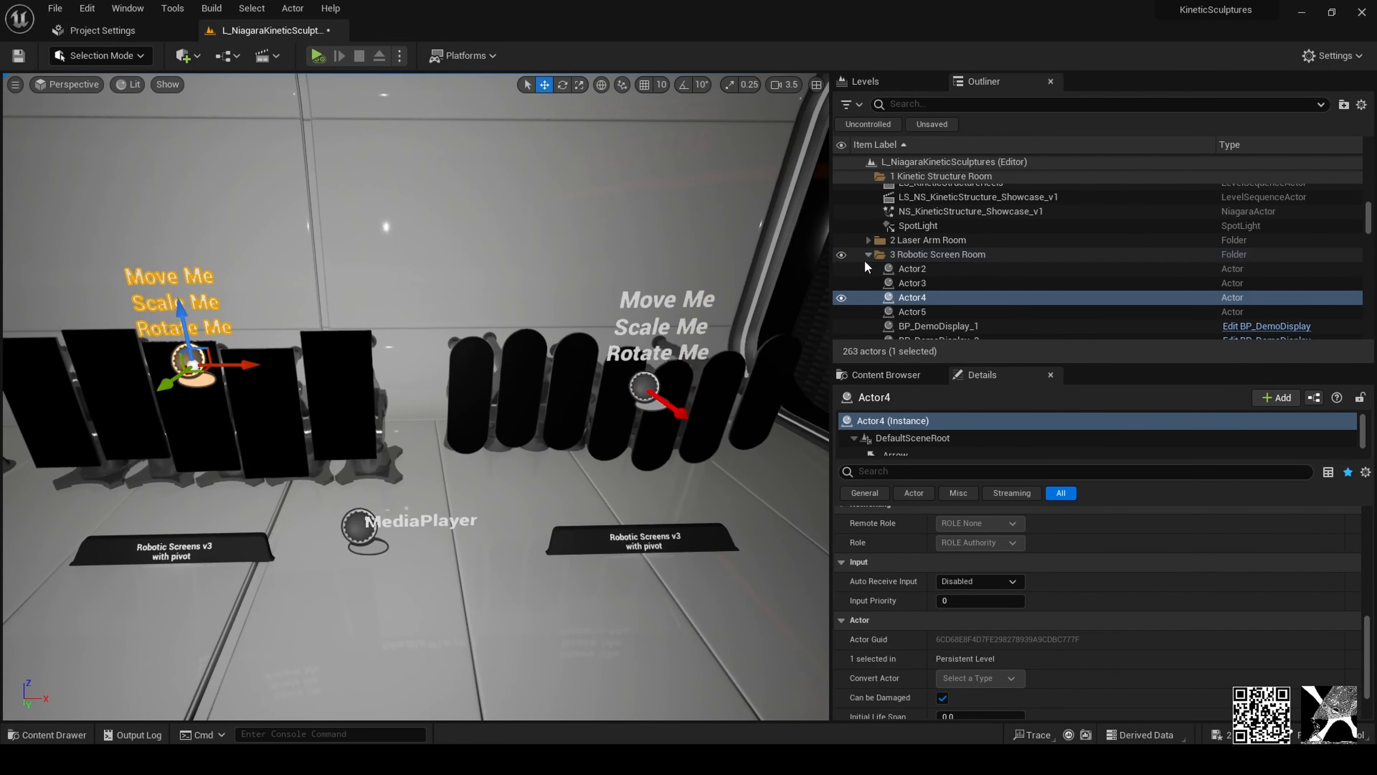
left_click(644, 388)
key("e")
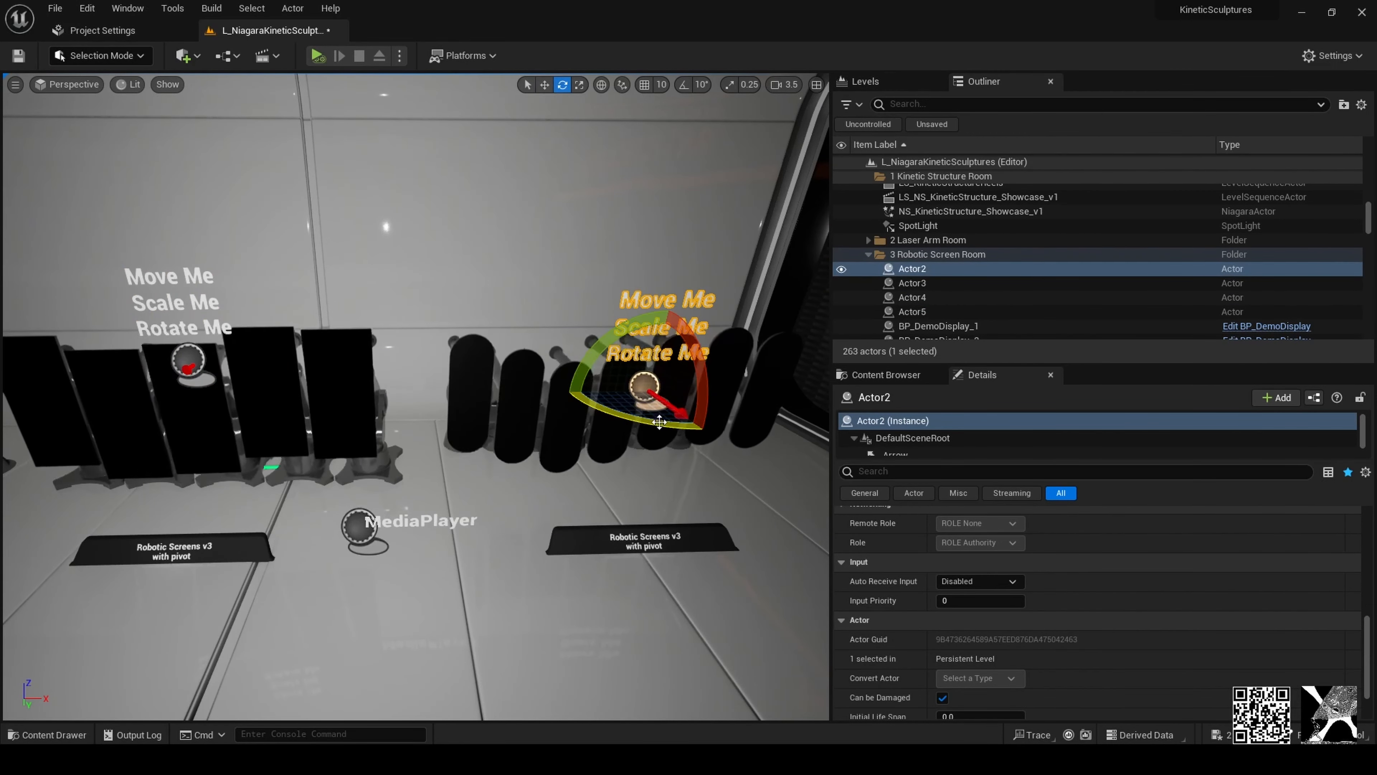
Step: Put the Actor4 pivot in scale mode and examine the motion parameters of NS_RoboticScreensWithPivot_v4, including ScaleVawe
right_click_drag(669, 393, 569, 325)
left_click(298, 449)
key("r")
left_click(391, 498)
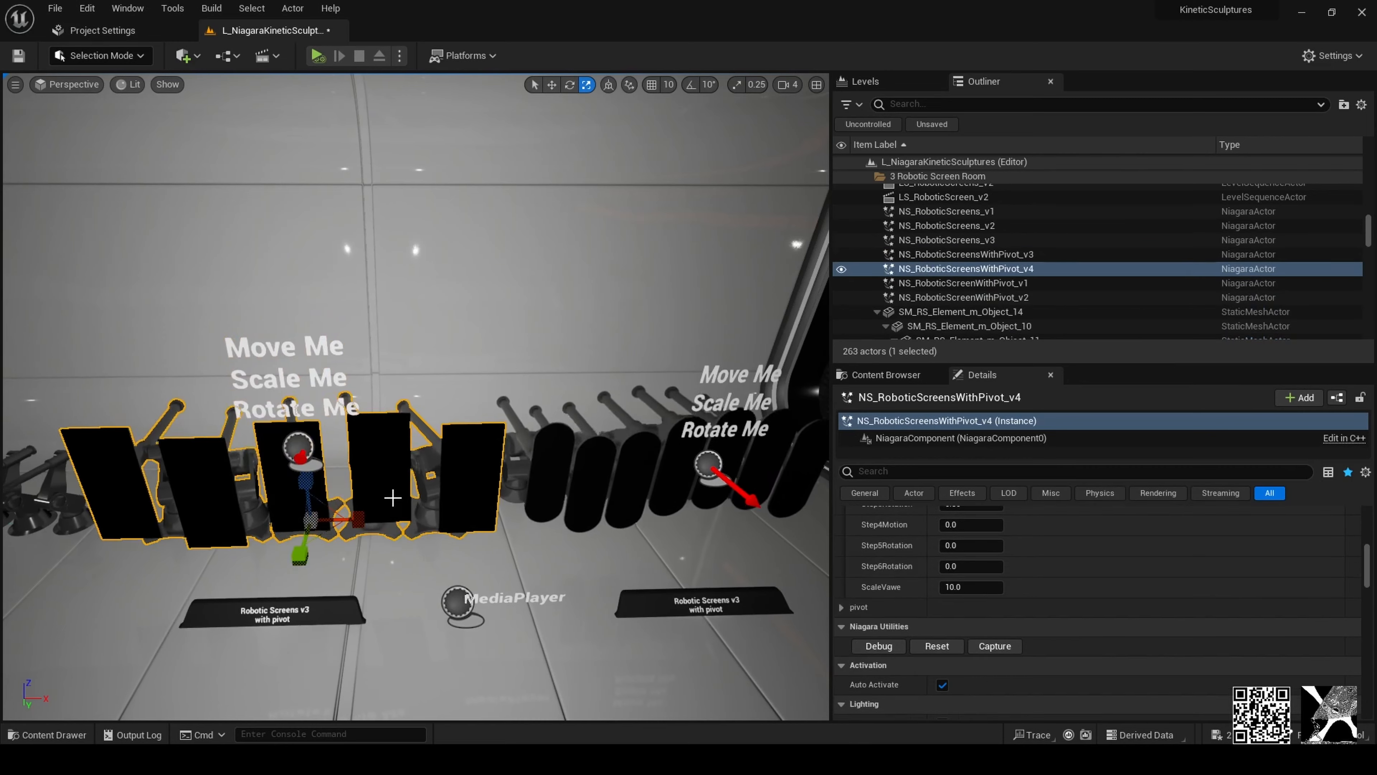
scroll(971, 635, "up", 1)
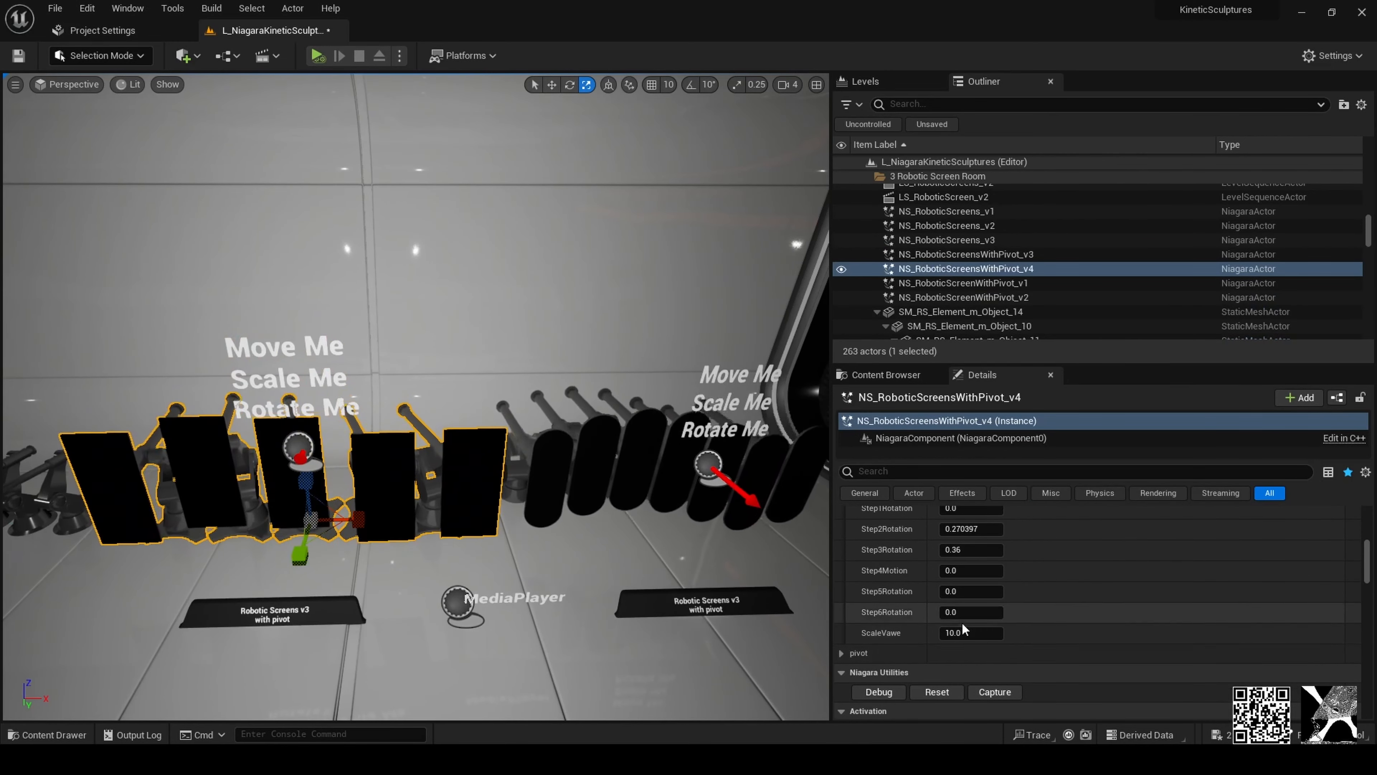
left_click(968, 633)
scroll(847, 576, "up", 2)
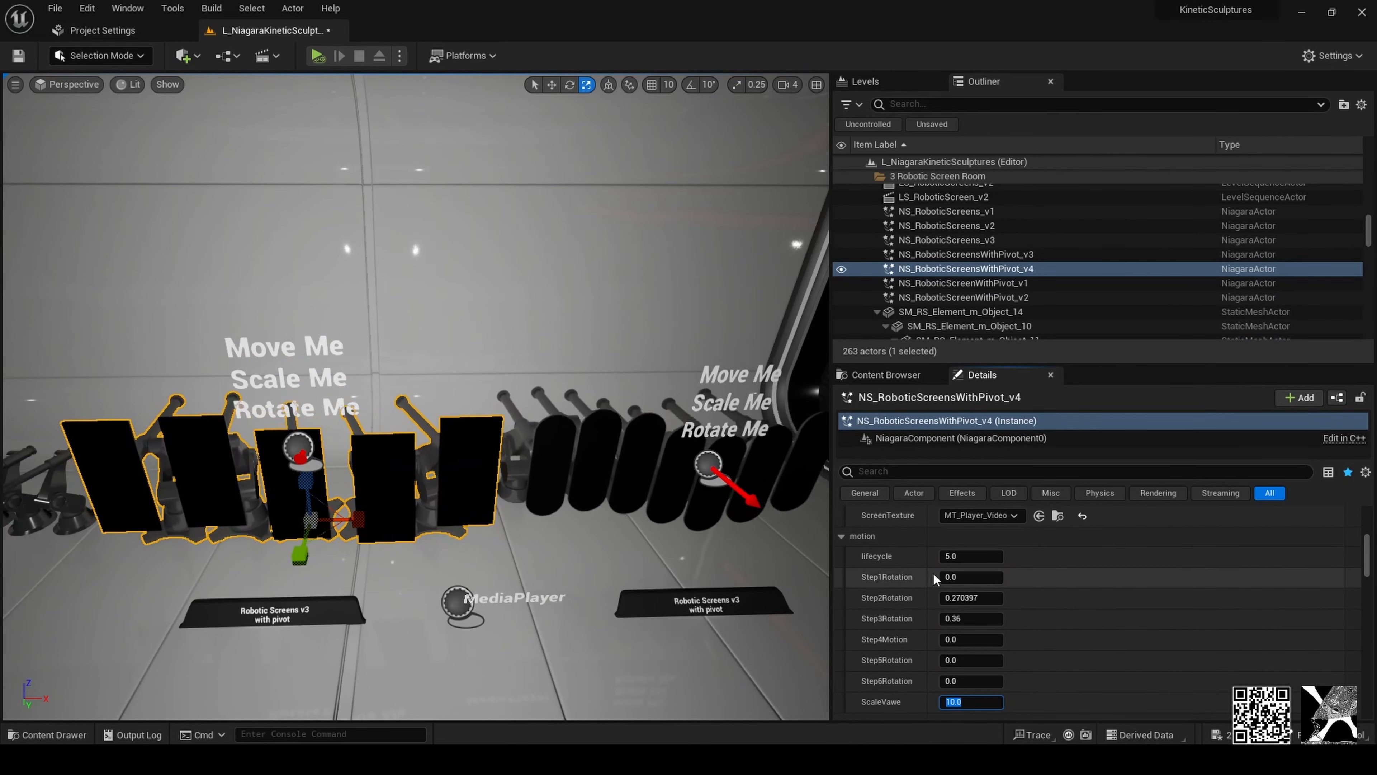
Step: Scale the Actor4 pivot to test its effect on the wave of the rectangular screens, and return to move mode
left_click(298, 449)
right_click_drag(434, 348, 363, 382)
left_click_drag(335, 405, 372, 378)
key("w")
Step: Check the visual parameters of NS_RoboticScreensWithPivot_v4, simulate the level to play its MT_Player_Video texture, select BP_MediaPlayer and stop the simulation
left_click(379, 444)
scroll(1095, 613, "down", 4)
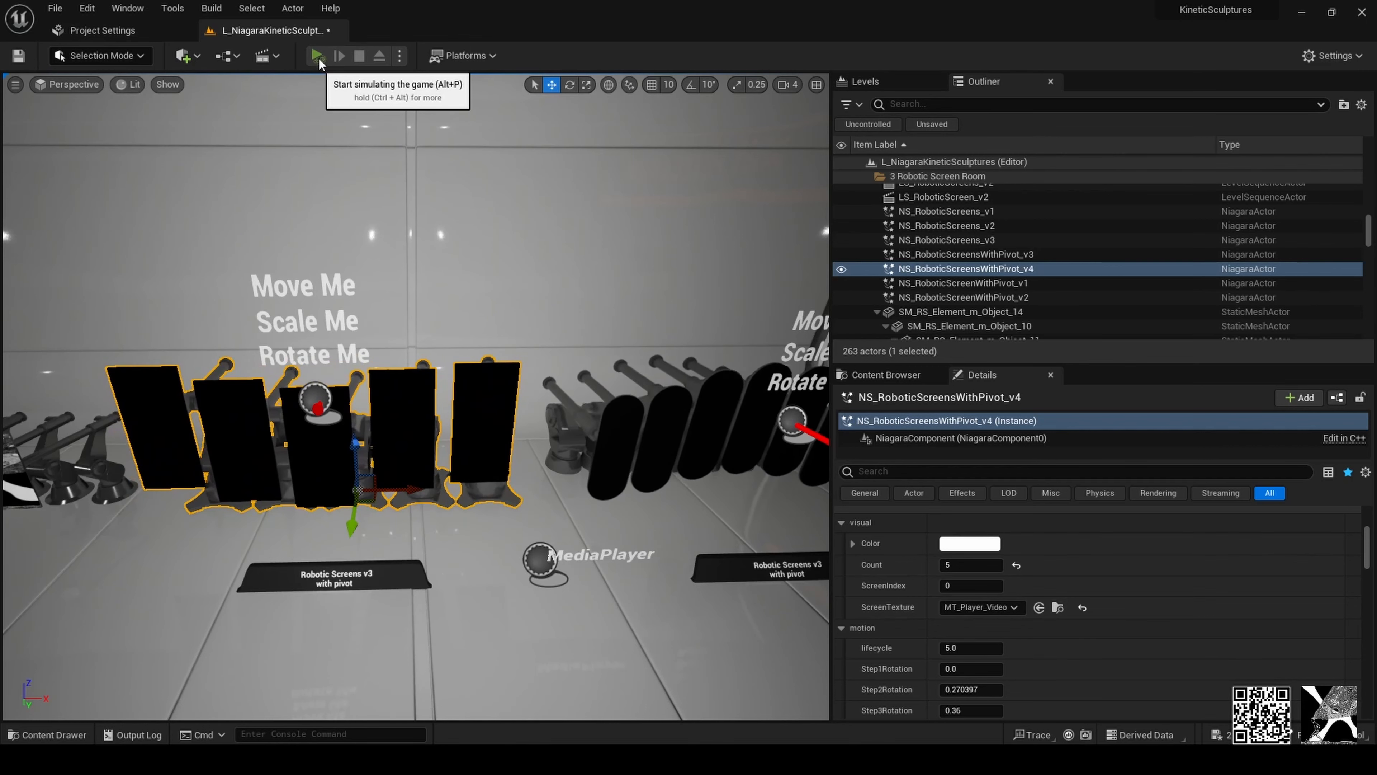
left_click(318, 56)
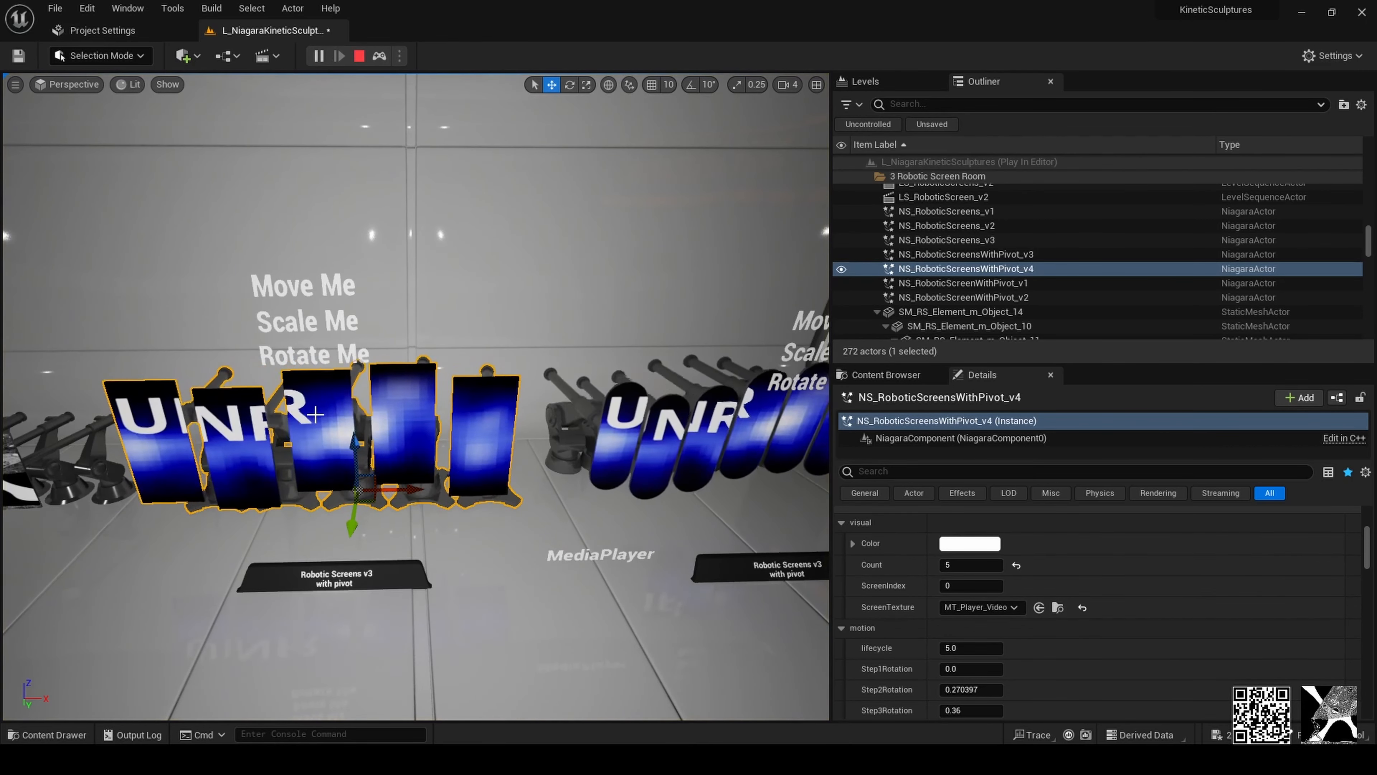
left_click(588, 564)
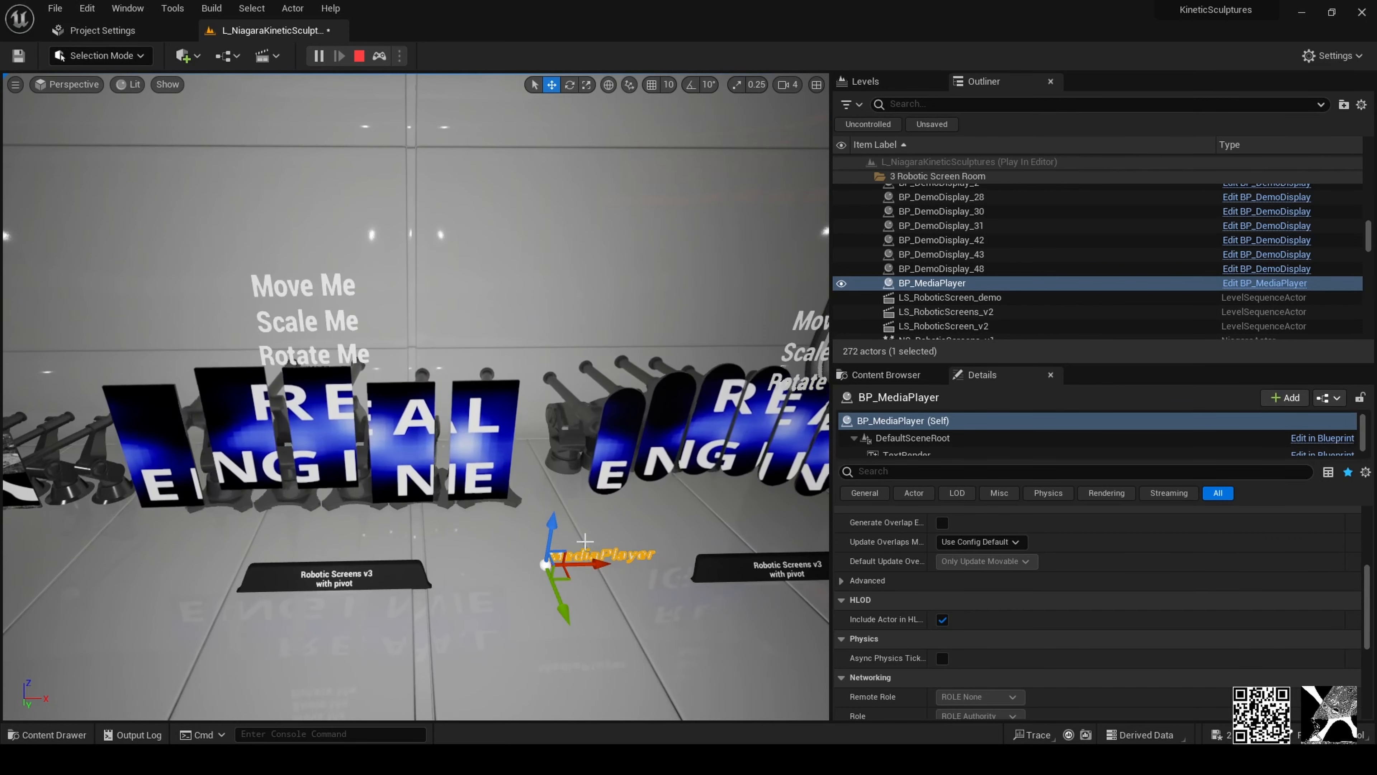
left_click(359, 56)
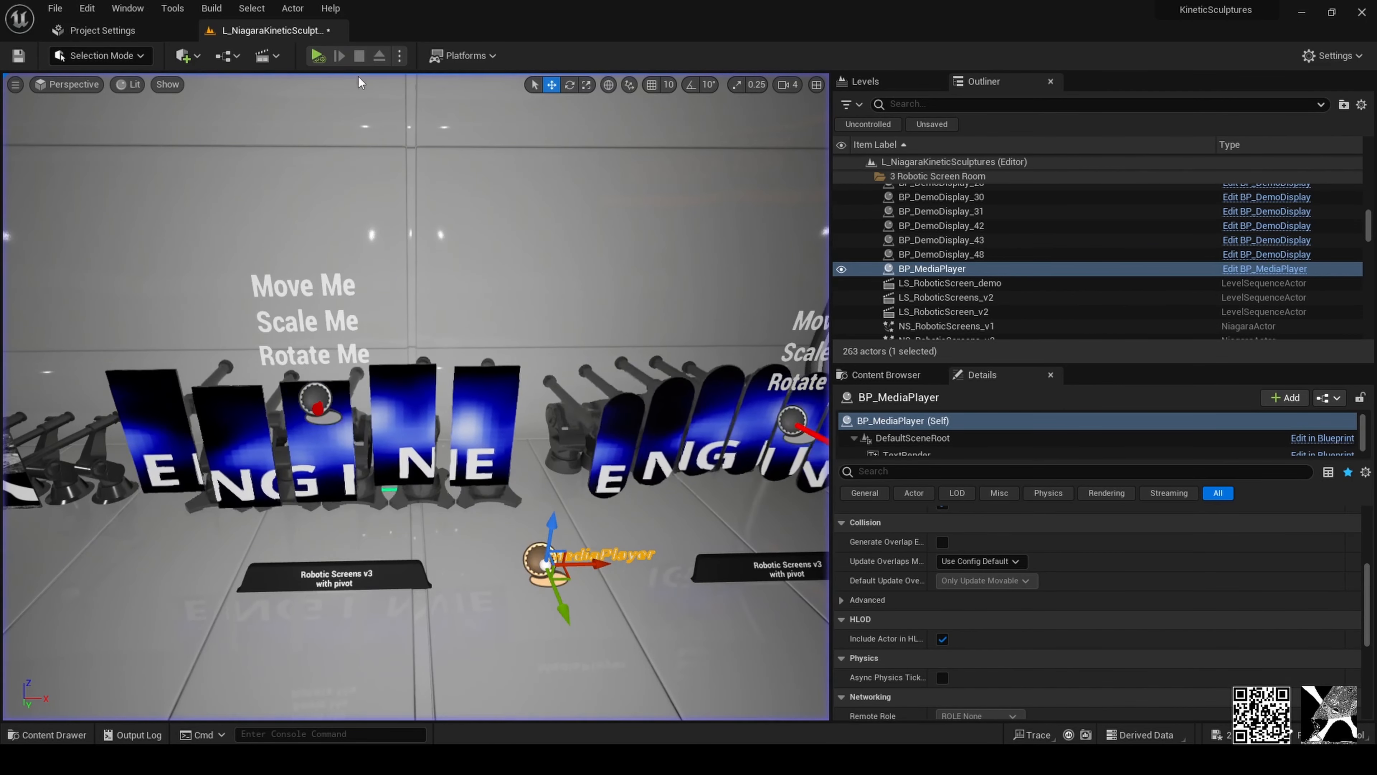
Step: Move the Actor2 pivot vertically in front of the rounded video screens to test their reaction
key("s")
right_click_drag(404, 408, 404, 408)
key("d")
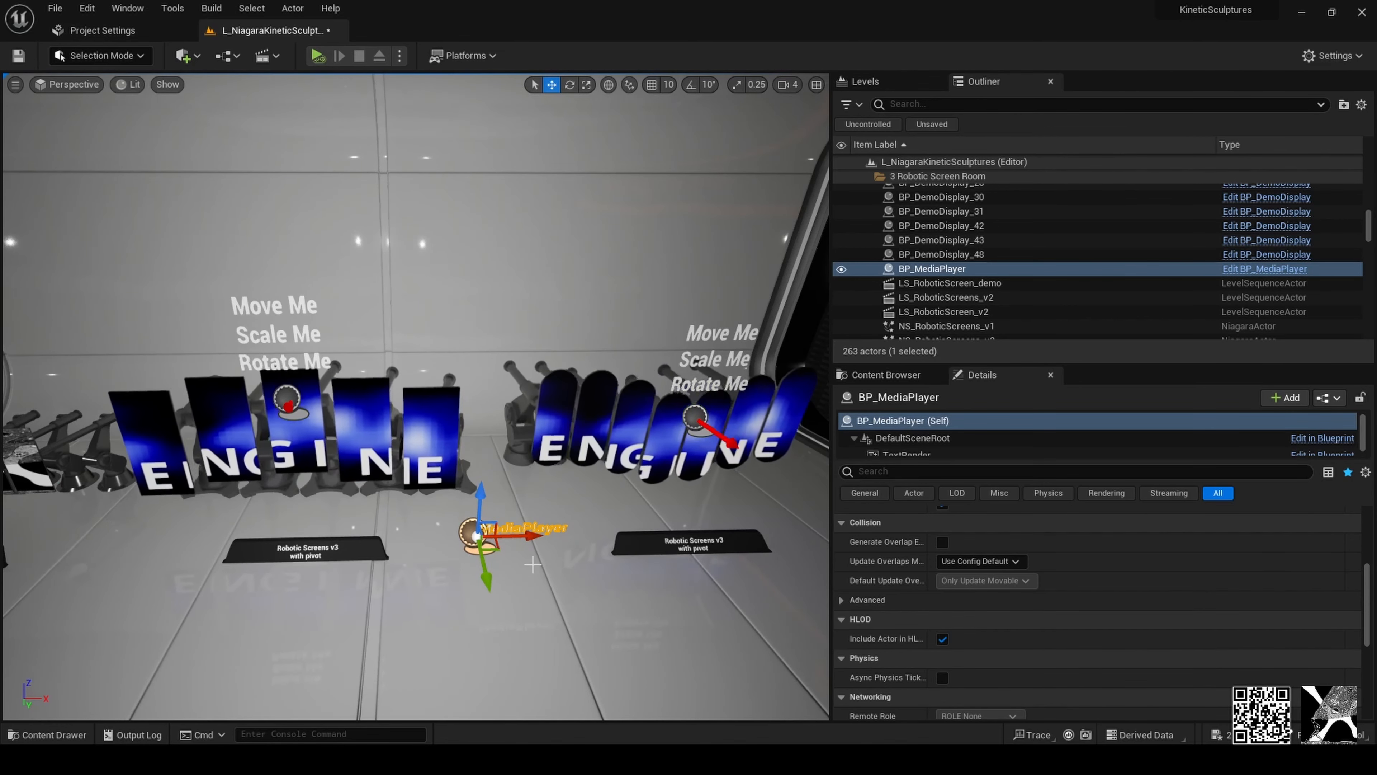
left_click(696, 417)
left_click_drag(507, 384, 505, 455)
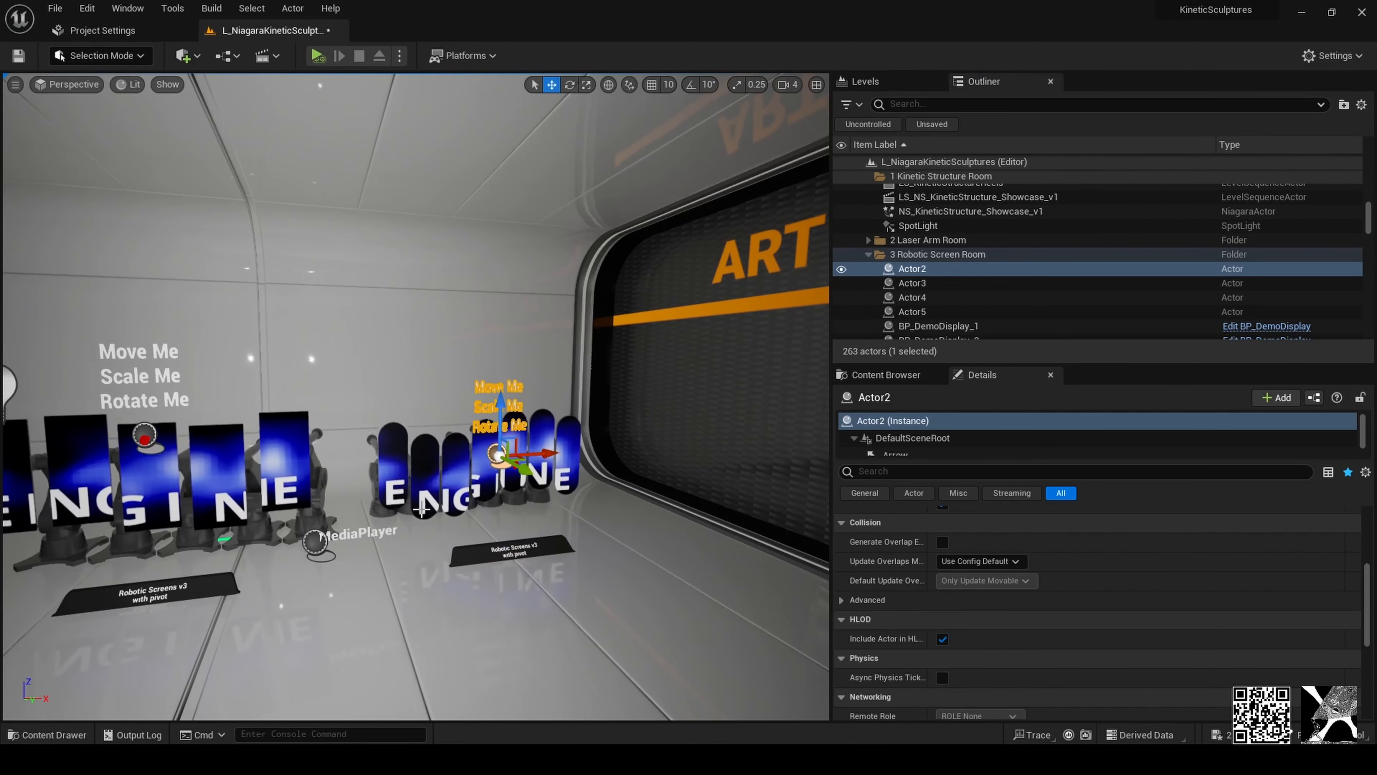
Step: Examine the visual and motion parameters of NS_RoboticScreensWithPivot_v3, including ScreenOpacity, deltaUVW and ScaleVawe
right_click_drag(422, 509, 355, 526)
right_click_drag(413, 380, 564, 360)
left_click(368, 417)
scroll(1095, 613, "down", 5)
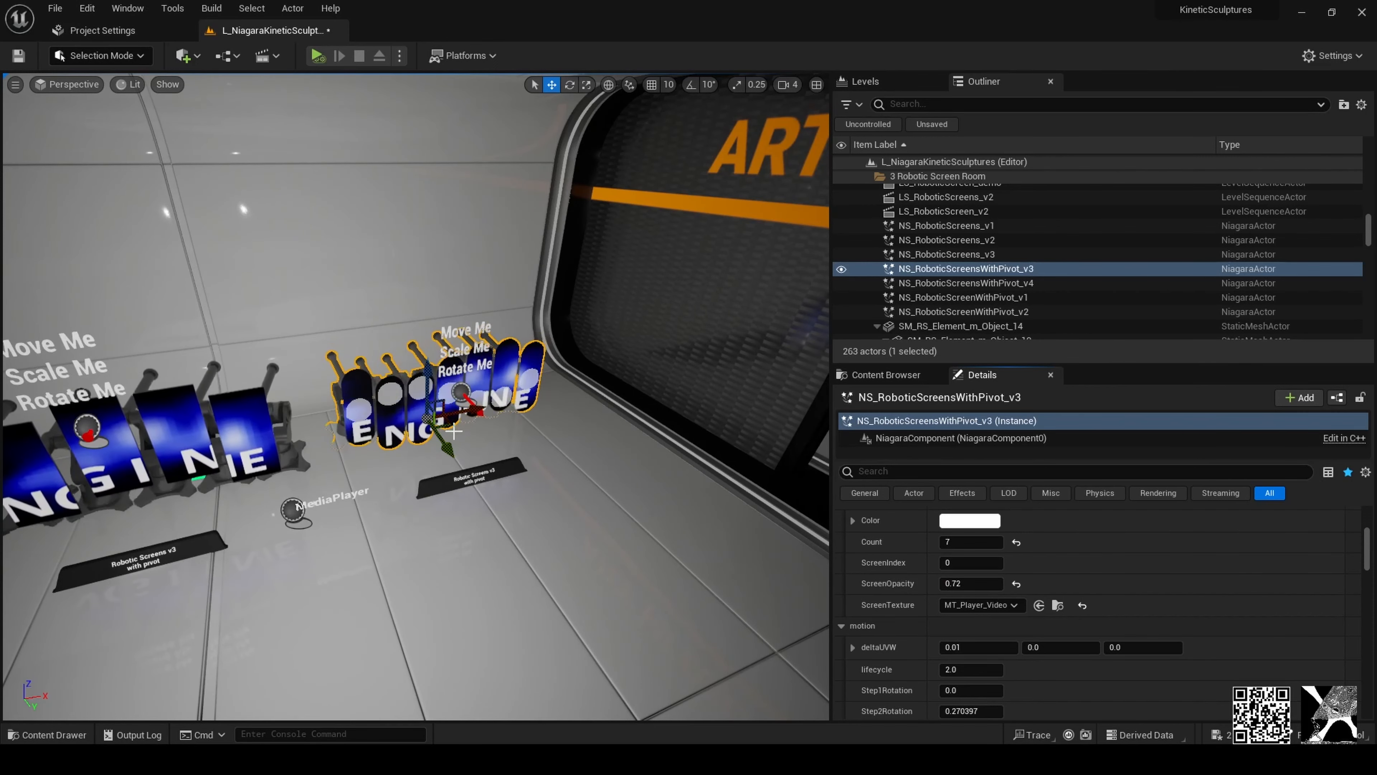
scroll(977, 622, "down", 4)
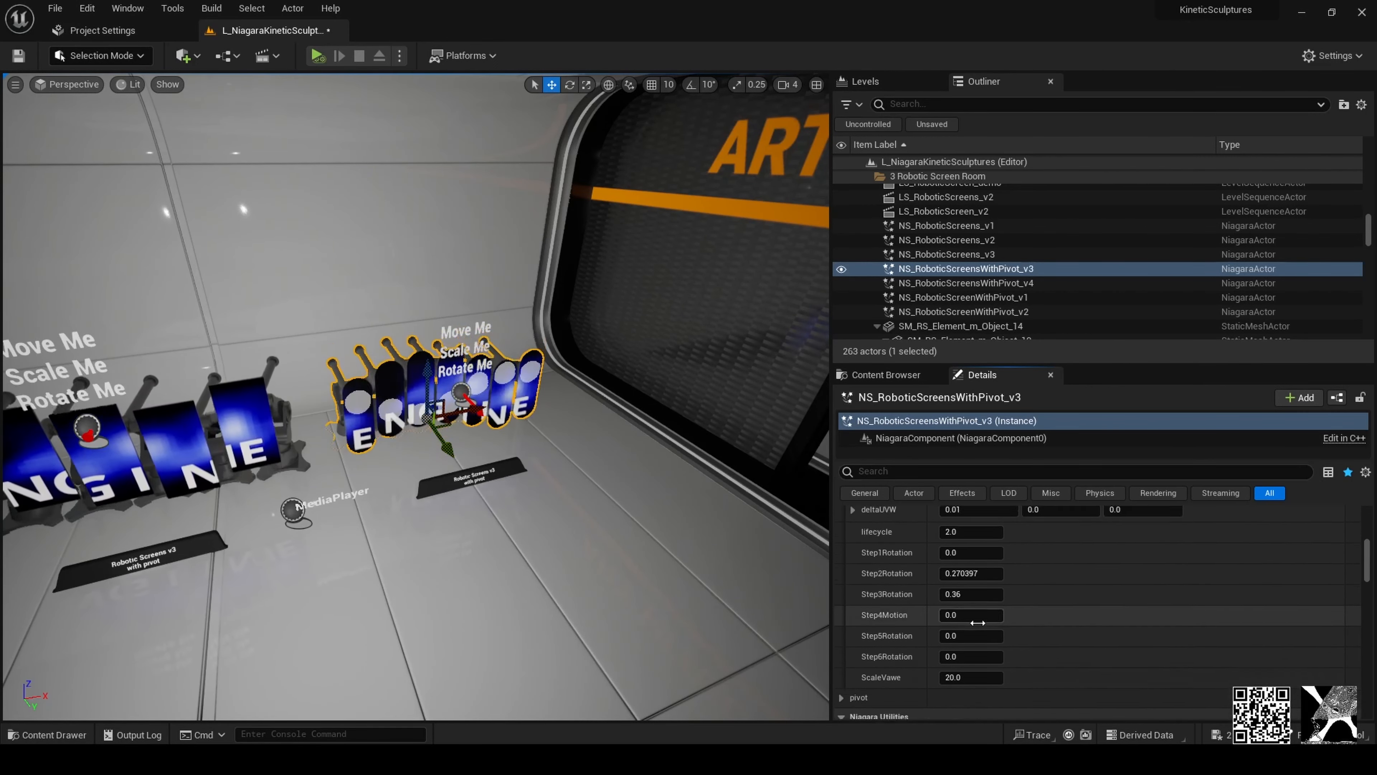